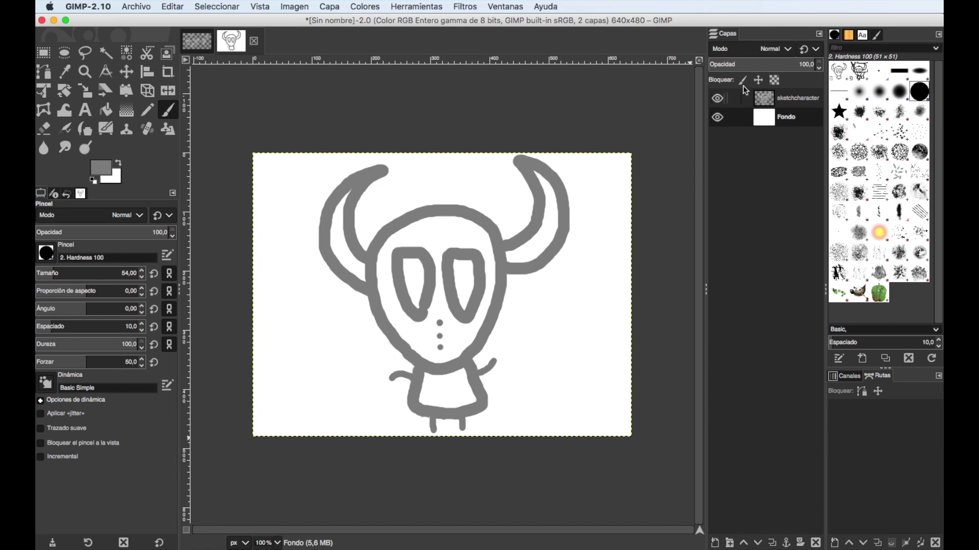
# Make the white background layer visible again after dismissing its layer menu.
pyautogui.rightClick(788, 122)
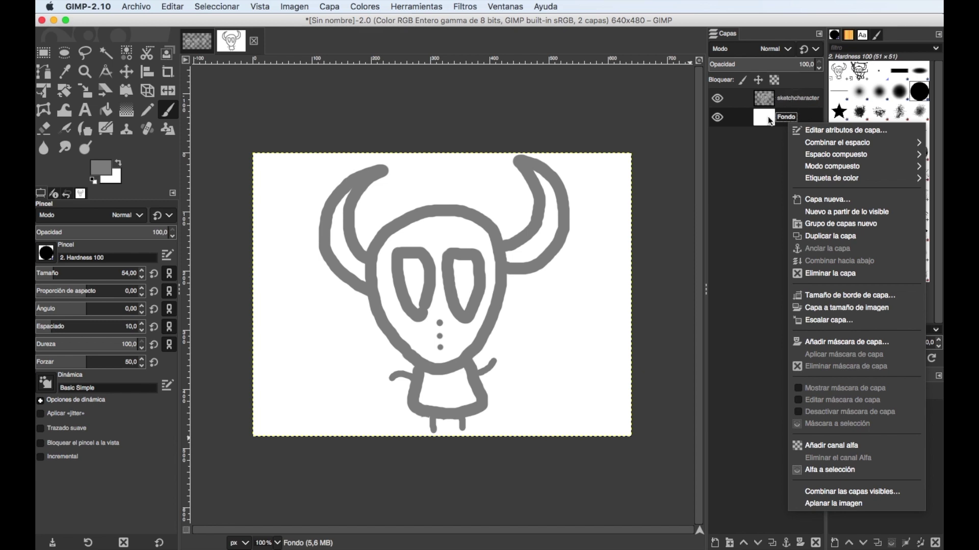
pyautogui.click(766, 166)
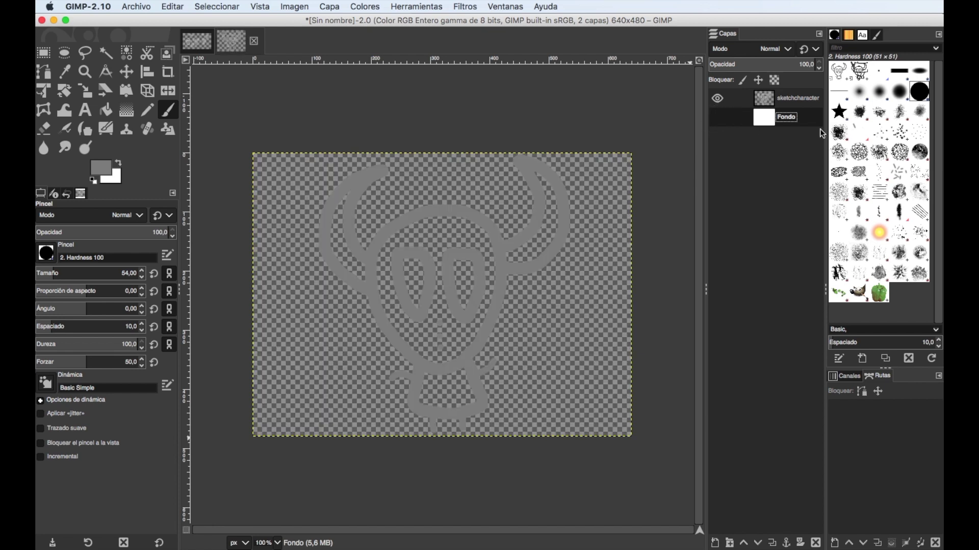
pyautogui.click(717, 116)
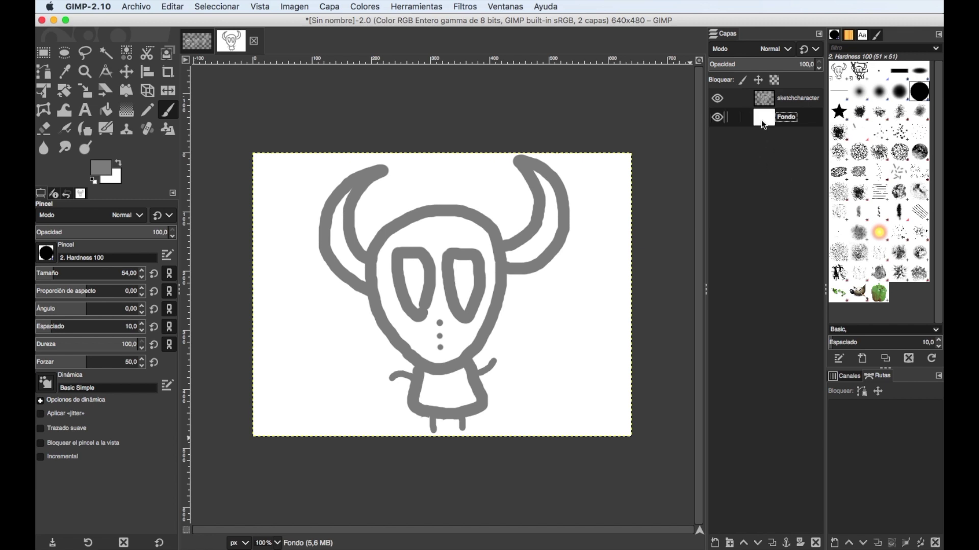
# Bucket-fill the Fondo background layer with dark grey.
pyautogui.click(106, 167)
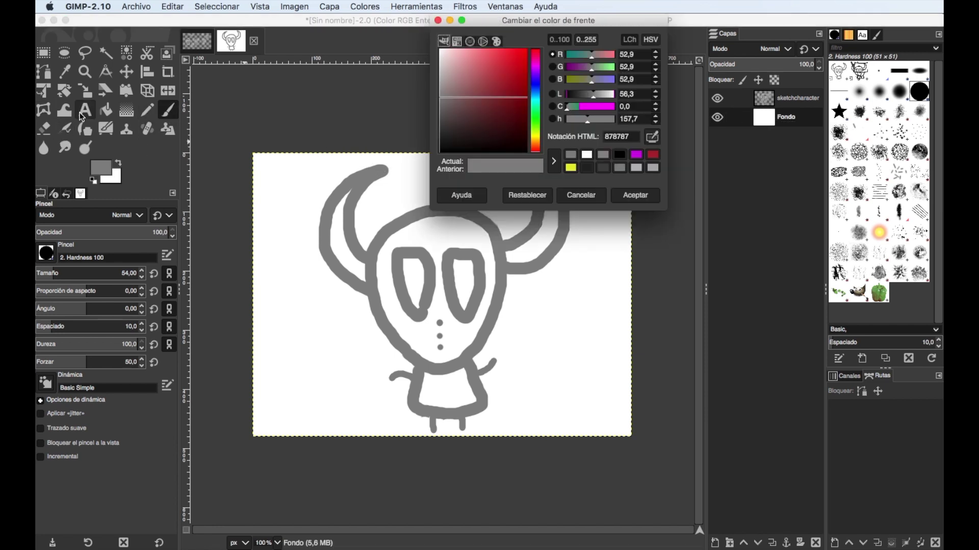
pyautogui.moveTo(442, 102); pyautogui.dragTo(441, 118)
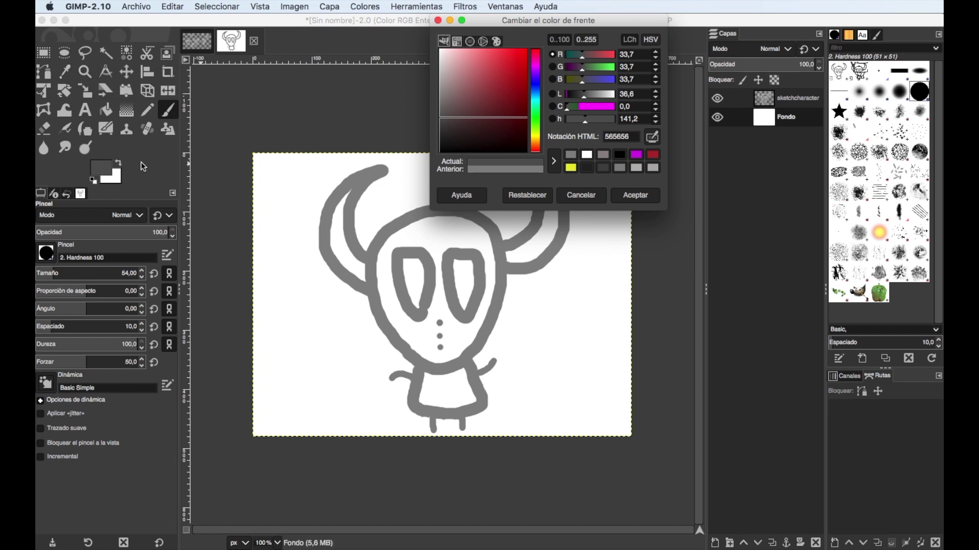
pyautogui.click(105, 111)
pyautogui.click(273, 178)
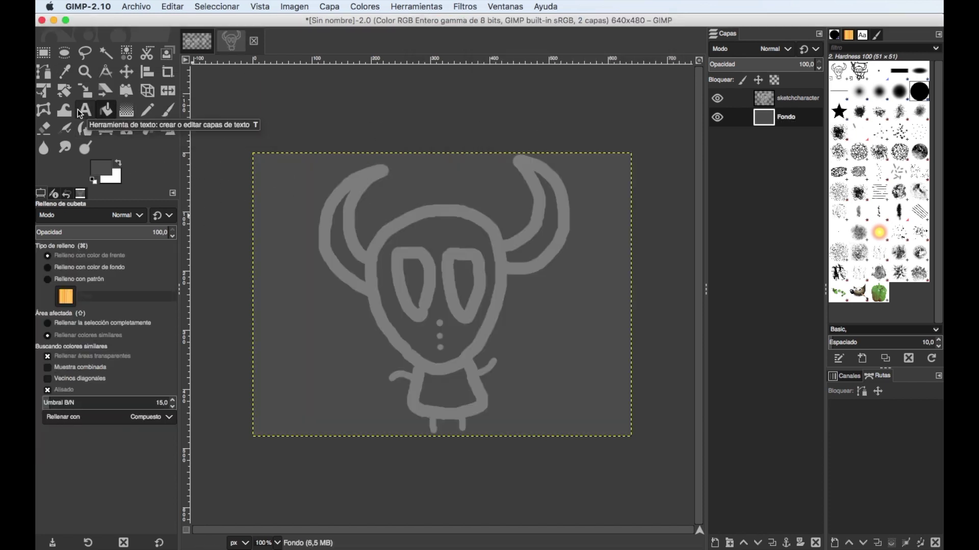
# Lower the Paintbrush opacity to 65.
pyautogui.click(164, 113)
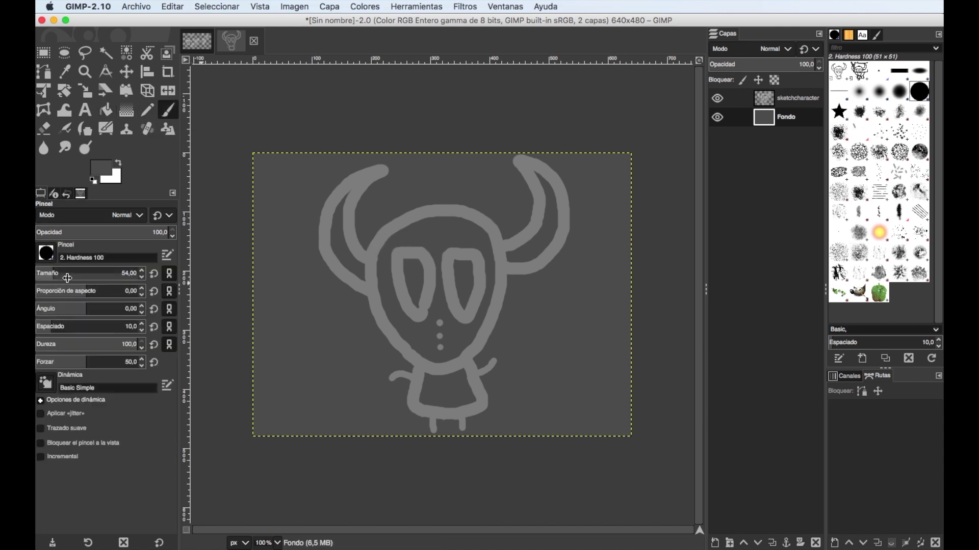
pyautogui.click(126, 230)
pyautogui.click(162, 233)
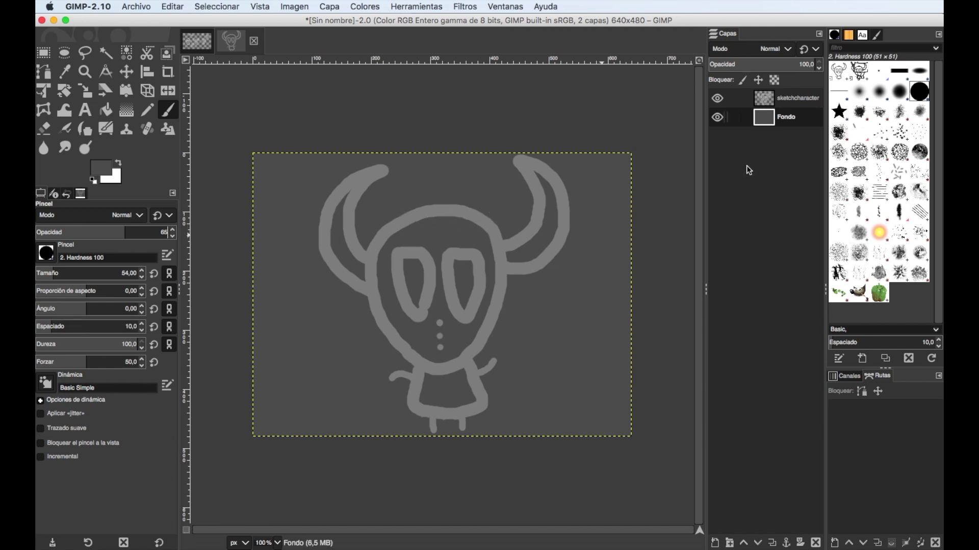
# Add a new layer named head and swap the foreground and background colours.
pyautogui.click(717, 543)
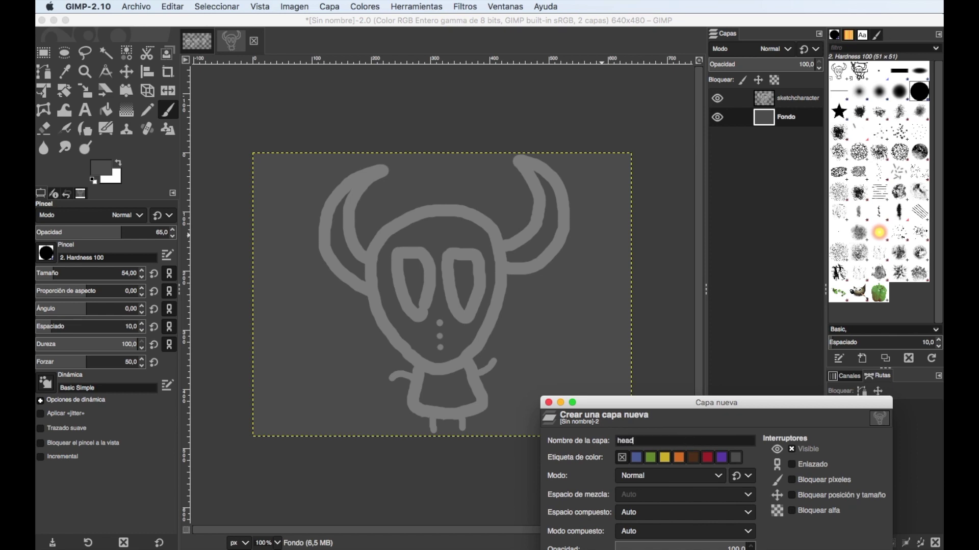
pyautogui.press('Return')
pyautogui.press('x')
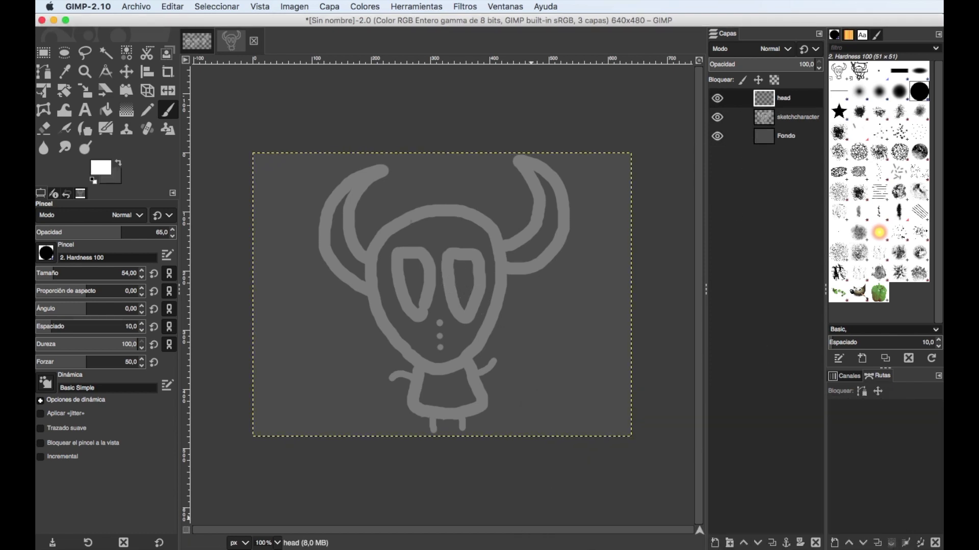
pyautogui.click(743, 543)
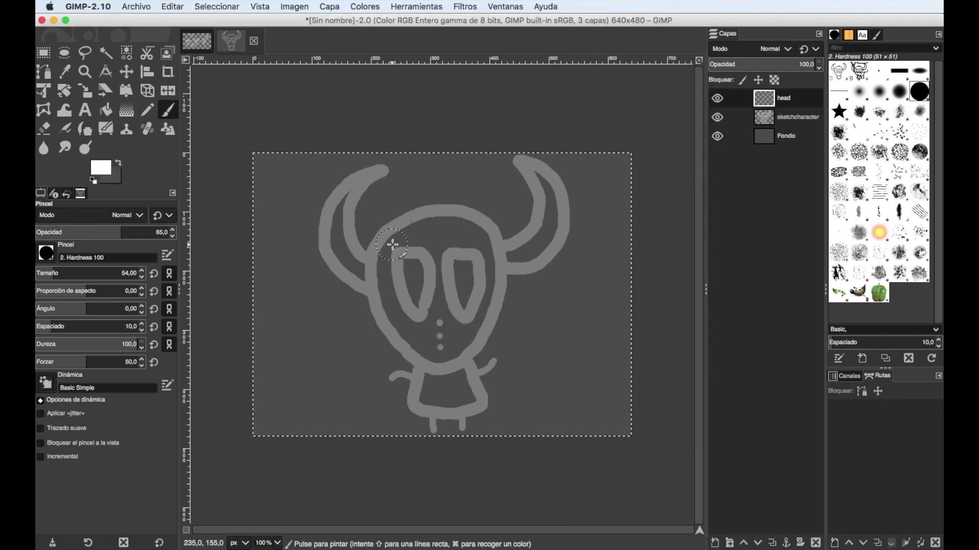
# Choose light yellow and paint the creature's head with it.
pyautogui.click(104, 171)
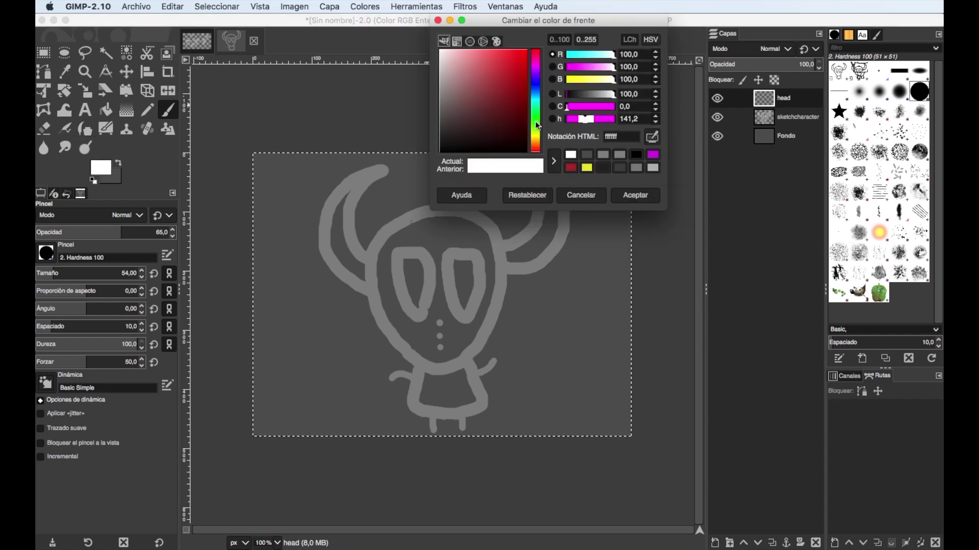
pyautogui.click(535, 144)
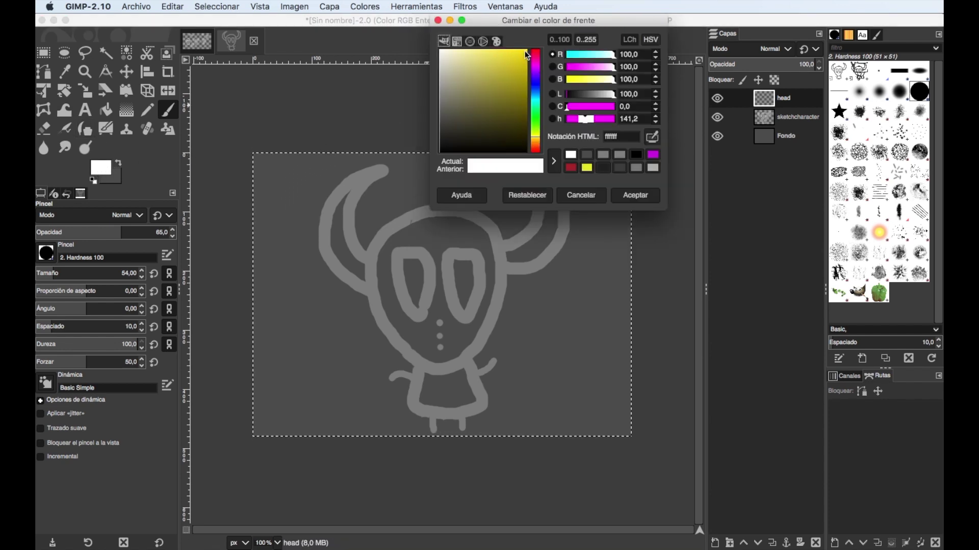
pyautogui.click(483, 52)
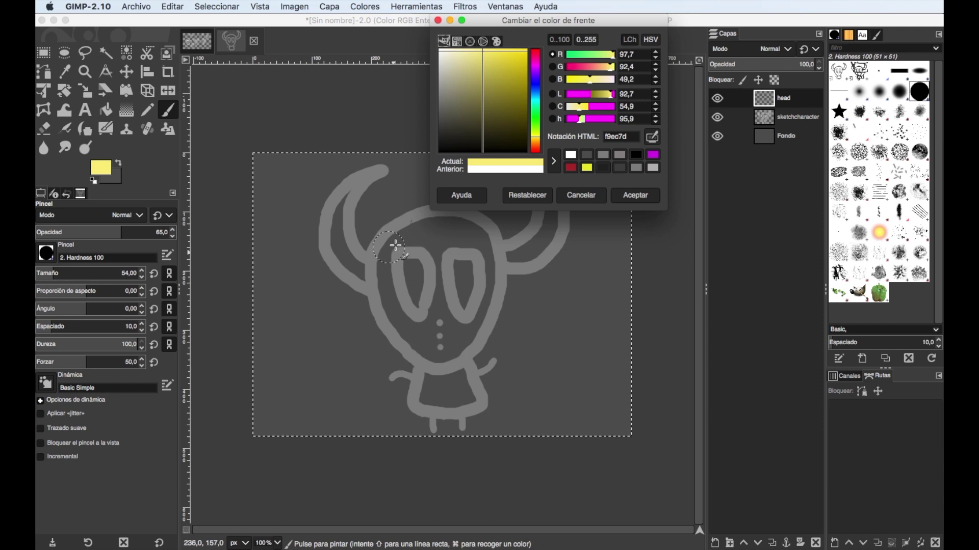
pyautogui.moveTo(394, 241)
pyautogui.mouseDown()
pyautogui.moveTo(384, 284)
pyautogui.moveTo(399, 333)
pyautogui.moveTo(427, 360)
pyautogui.moveTo(465, 351)
pyautogui.moveTo(488, 303)
pyautogui.moveTo(474, 227)
pyautogui.moveTo(436, 217)
pyautogui.moveTo(399, 238)
pyautogui.moveTo(403, 274)
pyautogui.moveTo(426, 319)
pyautogui.moveTo(456, 273)
pyautogui.moveTo(426, 261)
pyautogui.moveTo(457, 262)
pyautogui.moveTo(452, 310)
pyautogui.mouseUp()
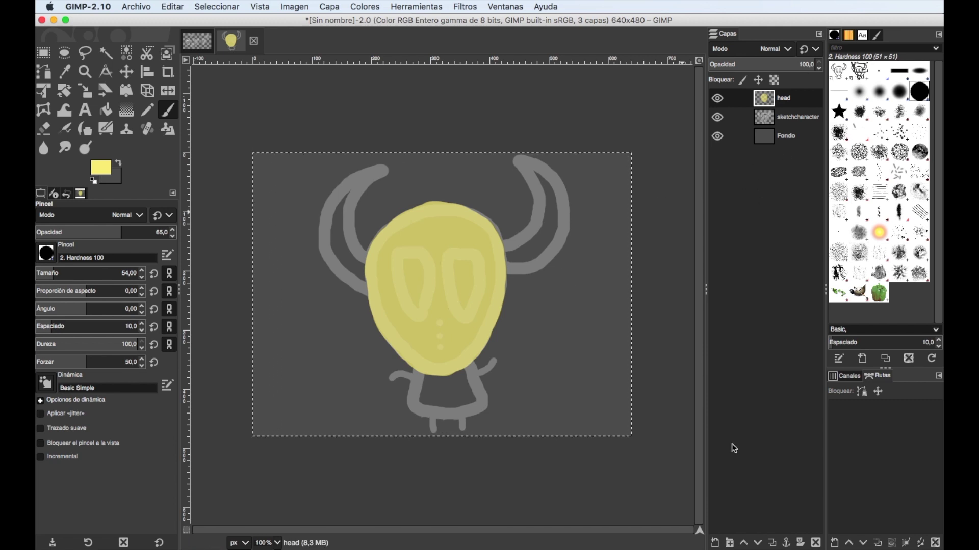
pyautogui.click(743, 545)
# Add a new eyes layer and reduce the brush size to 25.
pyautogui.click(715, 544)
pyautogui.write('eyes')
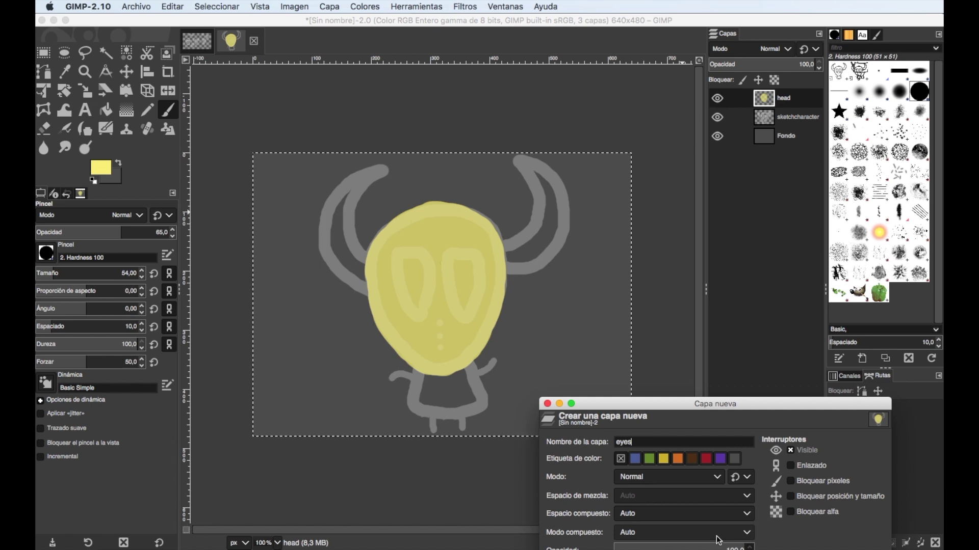
pyautogui.press('Return')
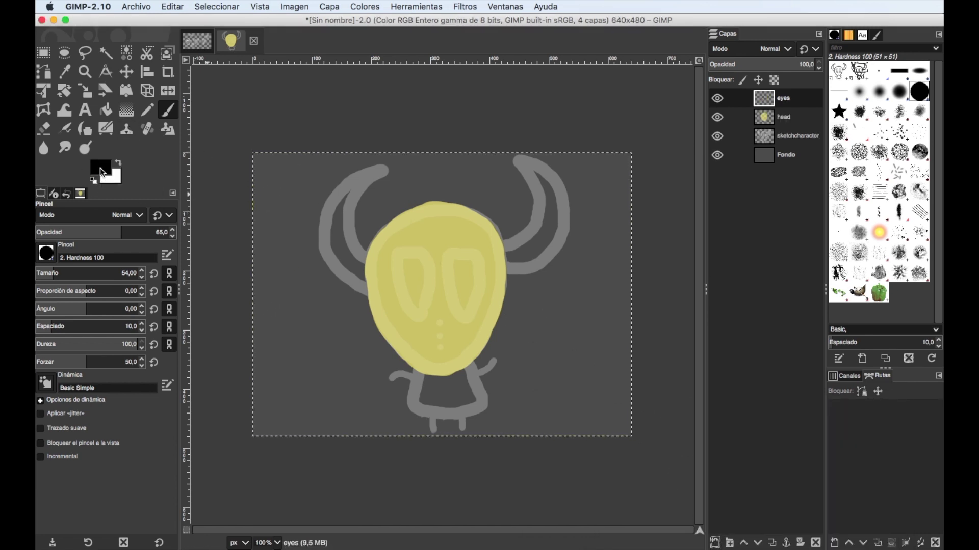
pyautogui.scroll(-15, 140, 275)
pyautogui.scroll(-8, 140, 276)
pyautogui.scroll(-6, 140, 275)
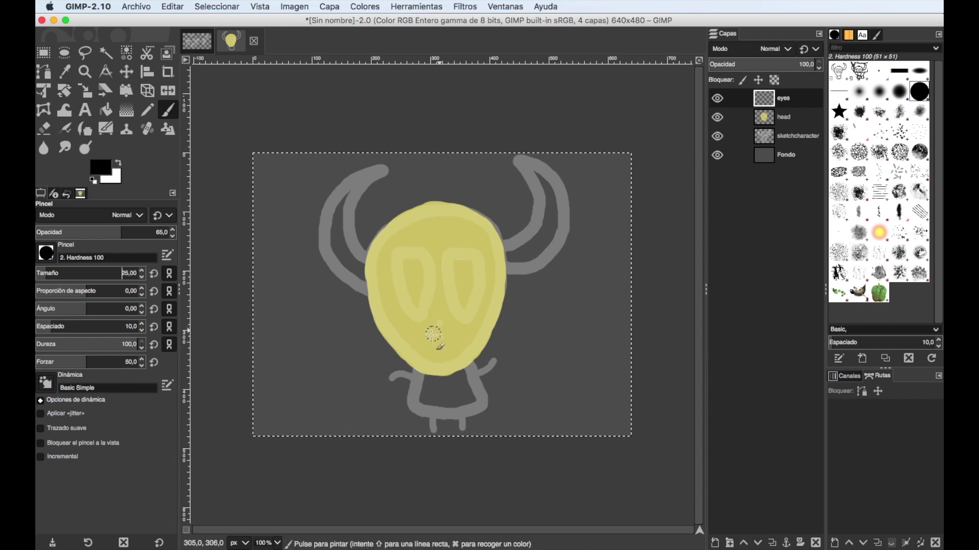
# Paint both eyes dark, undoing a stray dab on the right eye.
pyautogui.moveTo(402, 252)
pyautogui.mouseDown()
pyautogui.moveTo(411, 307)
pyautogui.moveTo(407, 286)
pyautogui.mouseUp()
pyautogui.moveTo(451, 256)
pyautogui.mouseDown()
pyautogui.moveTo(476, 266)
pyautogui.moveTo(459, 258)
pyautogui.mouseUp()
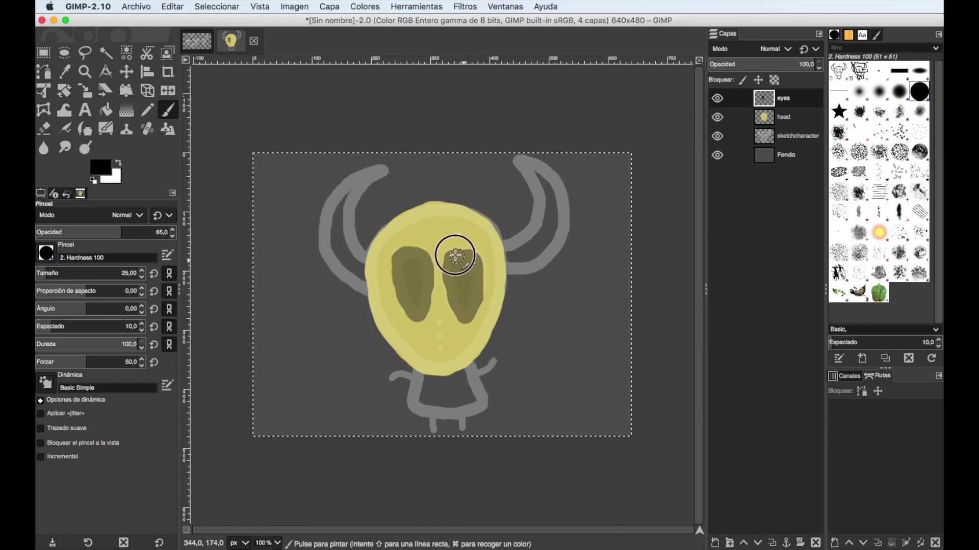
pyautogui.click(465, 256)
pyautogui.hotkey('ctrl', 'z')
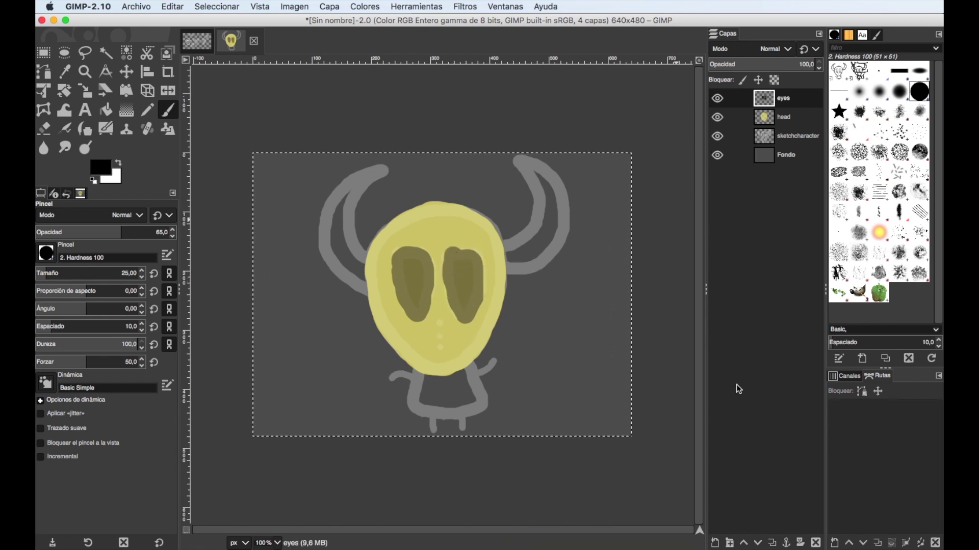
# Add a horns layer and paint the horns orange, undoing one left-horn stroke.
pyautogui.click(714, 543)
pyautogui.write('horns')
pyautogui.press('Return')
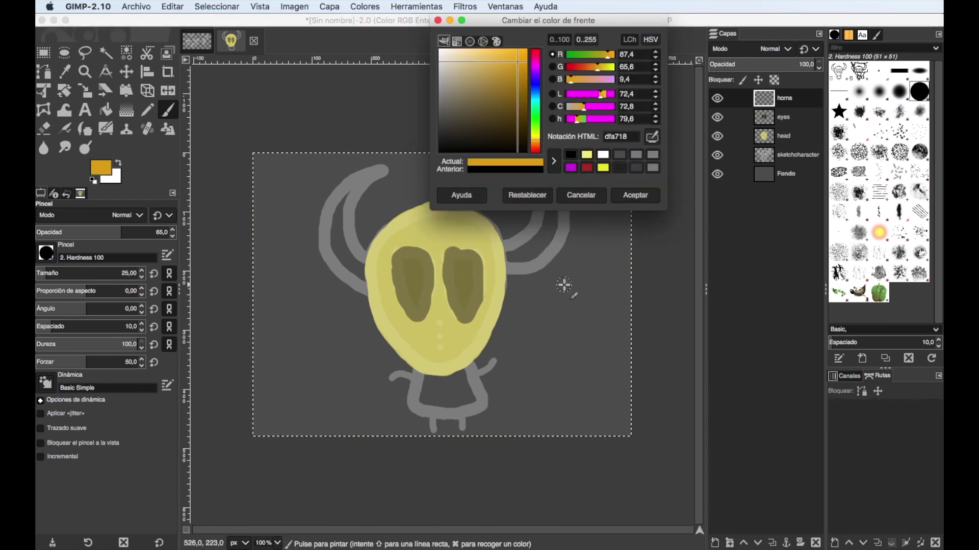
pyautogui.moveTo(510, 247)
pyautogui.mouseDown()
pyautogui.moveTo(542, 171)
pyautogui.moveTo(531, 265)
pyautogui.moveTo(513, 258)
pyautogui.mouseUp()
pyautogui.moveTo(360, 257)
pyautogui.mouseDown()
pyautogui.moveTo(360, 280)
pyautogui.moveTo(323, 234)
pyautogui.moveTo(334, 238)
pyautogui.moveTo(339, 273)
pyautogui.moveTo(383, 168)
pyautogui.moveTo(338, 196)
pyautogui.moveTo(348, 232)
pyautogui.mouseUp()
pyautogui.hotkey('ctrl', 'z')
# Add a body layer and paint the body in the head's yellow.
pyautogui.hotkey('ctrl', 'shift', 'n')
pyautogui.write('body')
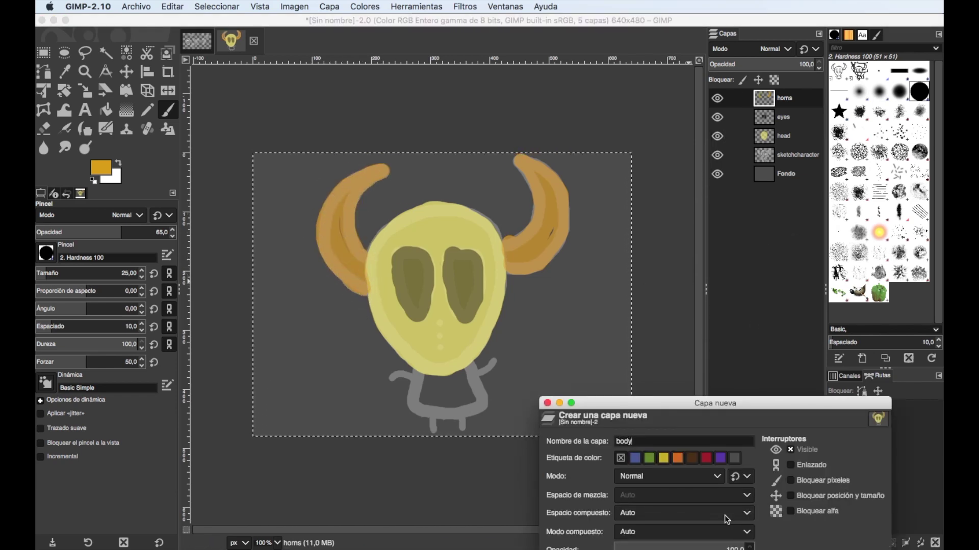
pyautogui.press('Return')
pyautogui.keyDown('super'); pyautogui.click(455, 349); pyautogui.keyUp('super')
pyautogui.moveTo(418, 378)
pyautogui.mouseDown()
pyautogui.moveTo(431, 408)
pyautogui.moveTo(452, 373)
pyautogui.moveTo(462, 397)
pyautogui.mouseUp()
# Add a legs layer and shrink the brush for the legs.
pyautogui.hotkey('ctrl', 'shift', 'n')
pyautogui.write('legs')
pyautogui.press('Return')
pyautogui.click(142, 277)
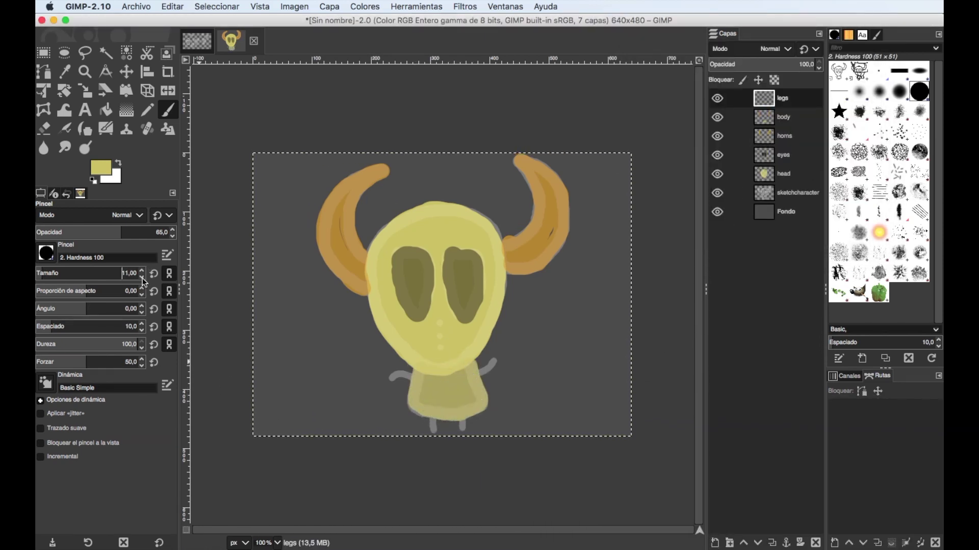
pyautogui.click(142, 277)
# Add an arms layer, paint both arms yellow, and hide the sketch layer.
pyautogui.hotkey('ctrl', 'shift', 'n')
pyautogui.write('arms')
pyautogui.press('Return')
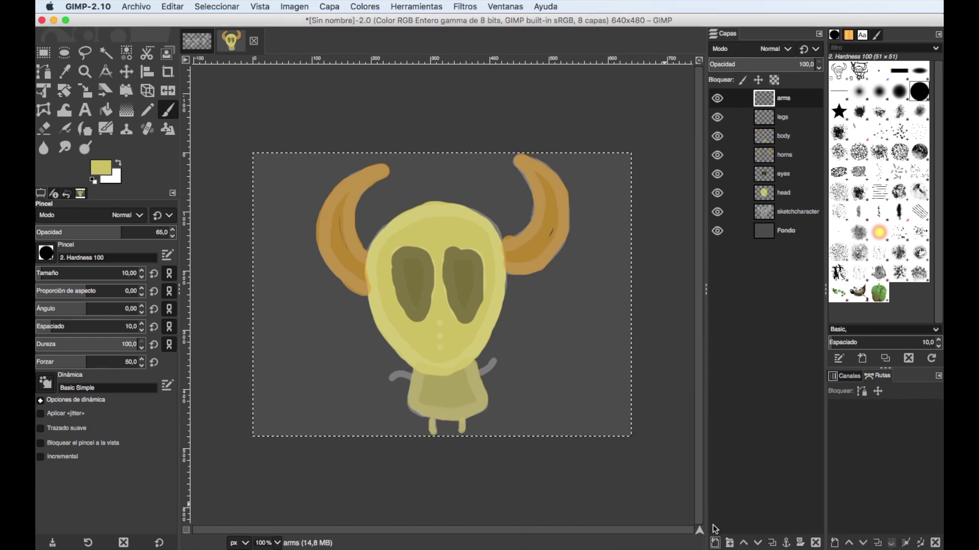
pyautogui.moveTo(482, 379); pyautogui.dragTo(494, 360)
pyautogui.moveTo(408, 377); pyautogui.dragTo(391, 378)
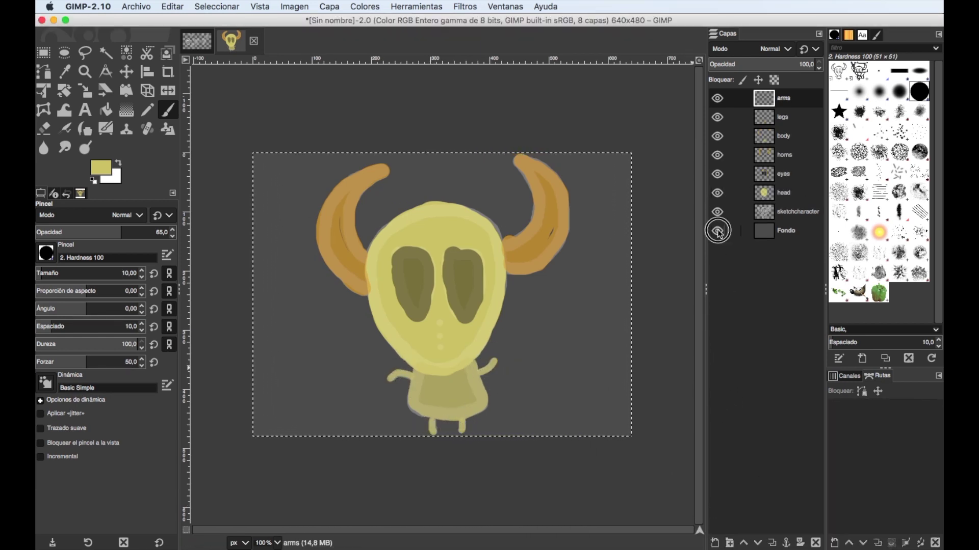
pyautogui.click(717, 211)
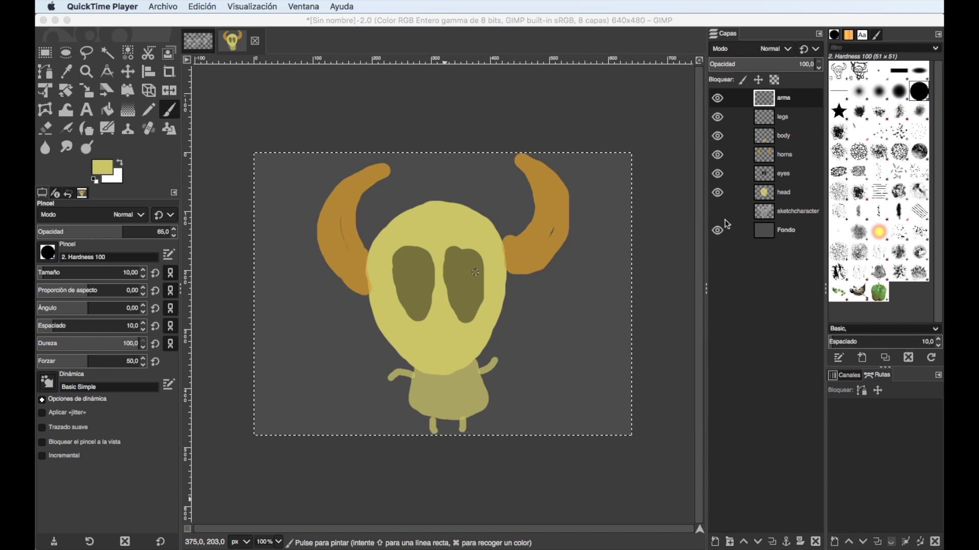
# Hide the arms, legs, body, horns and eyes layers, keeping the head layer active.
pyautogui.click(764, 197)
pyautogui.click(763, 198)
pyautogui.click(717, 98)
pyautogui.click(717, 116)
pyautogui.click(717, 136)
pyautogui.click(717, 155)
pyautogui.click(717, 231)
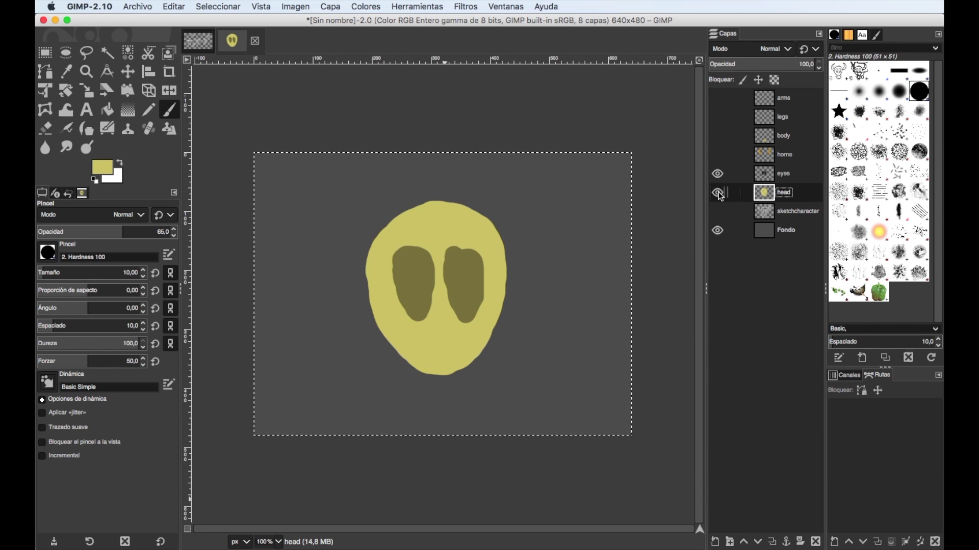
pyautogui.click(718, 175)
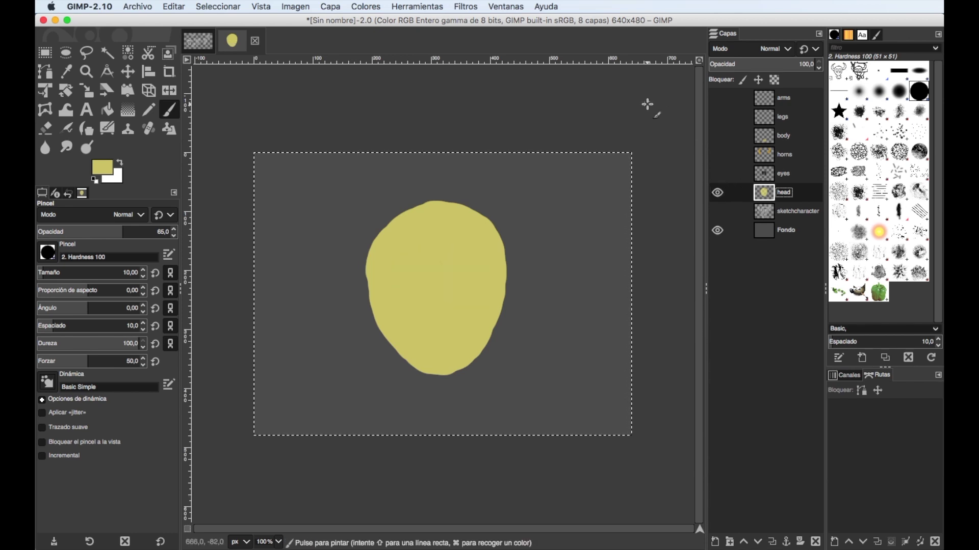
# Raise the Paintbrush opacity to 100.
pyautogui.click(104, 171)
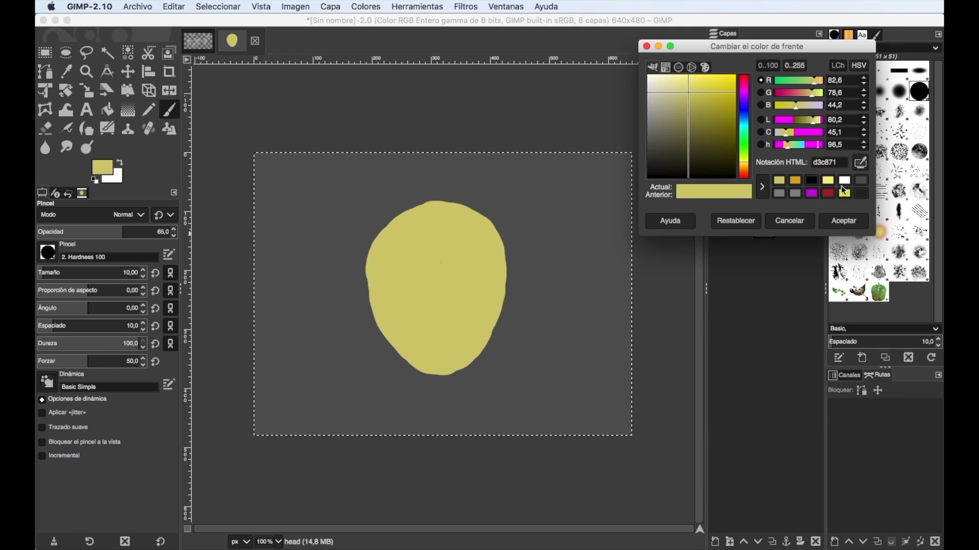
pyautogui.click(860, 162)
pyautogui.click(476, 278)
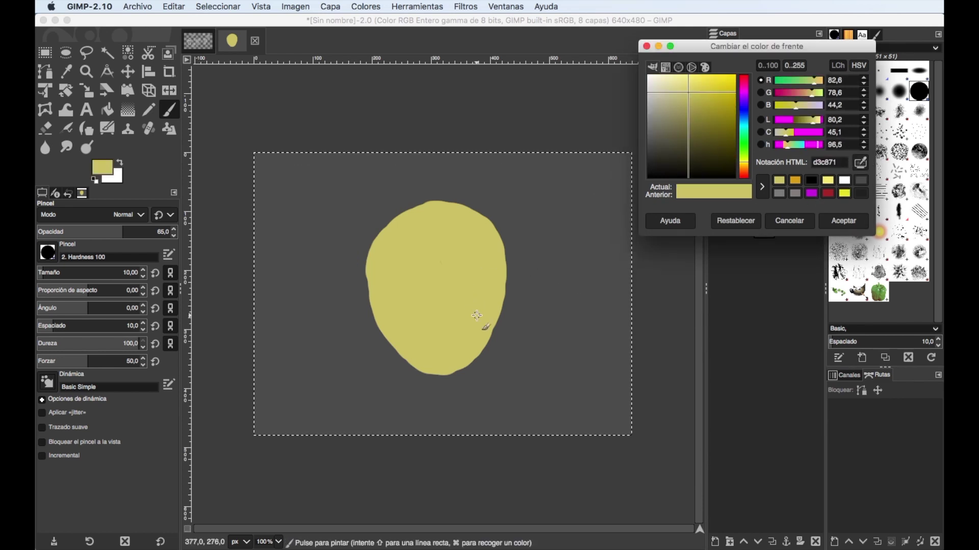
pyautogui.click(165, 230)
pyautogui.moveTo(166, 229); pyautogui.dragTo(177, 231)
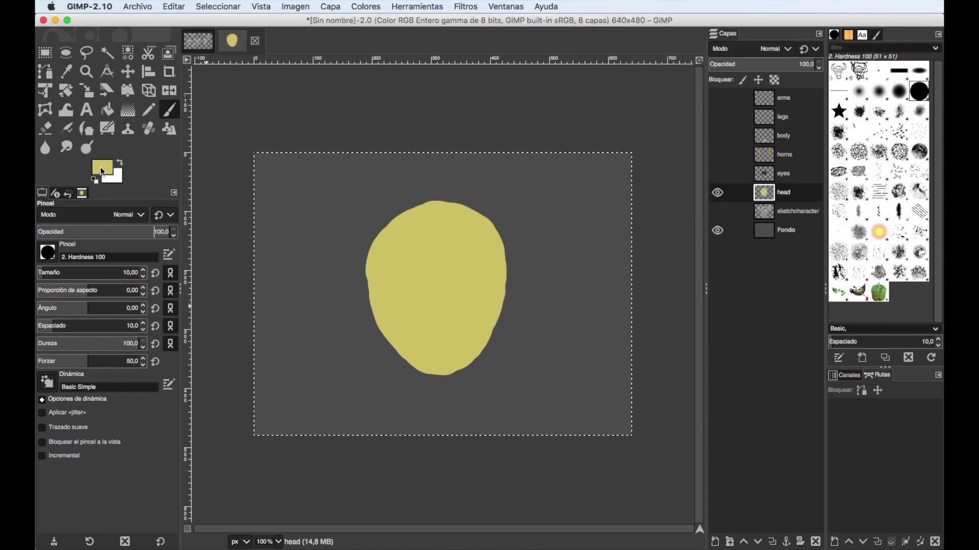
# Set the foreground to dark olive 676237, undoing a test stroke below the head.
pyautogui.click(102, 167)
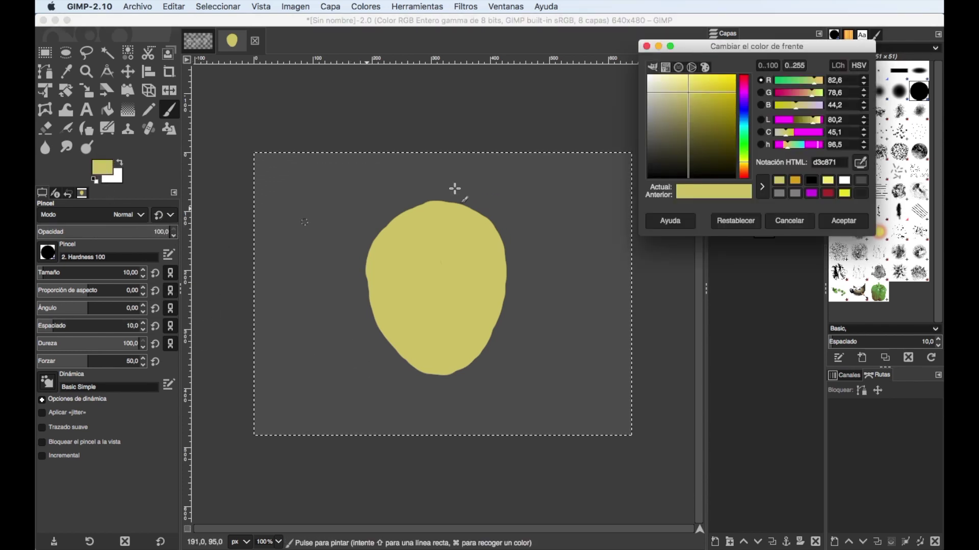
pyautogui.click(689, 136)
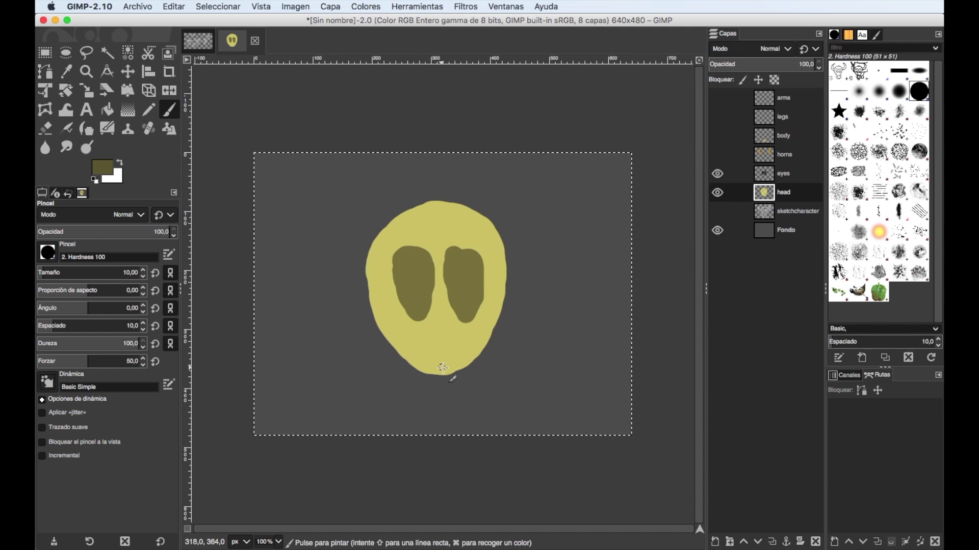
pyautogui.moveTo(444, 361); pyautogui.dragTo(453, 392)
pyautogui.hotkey('ctrl', 'z')
# Fuzzy-select the head shape with the eyes hidden and pick a medium olive-yellow.
pyautogui.click(107, 52)
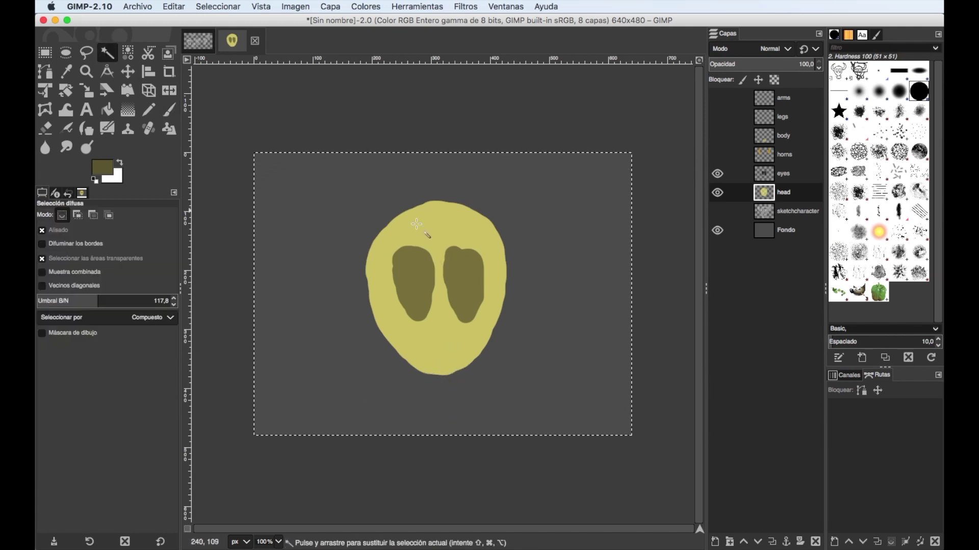
pyautogui.click(718, 174)
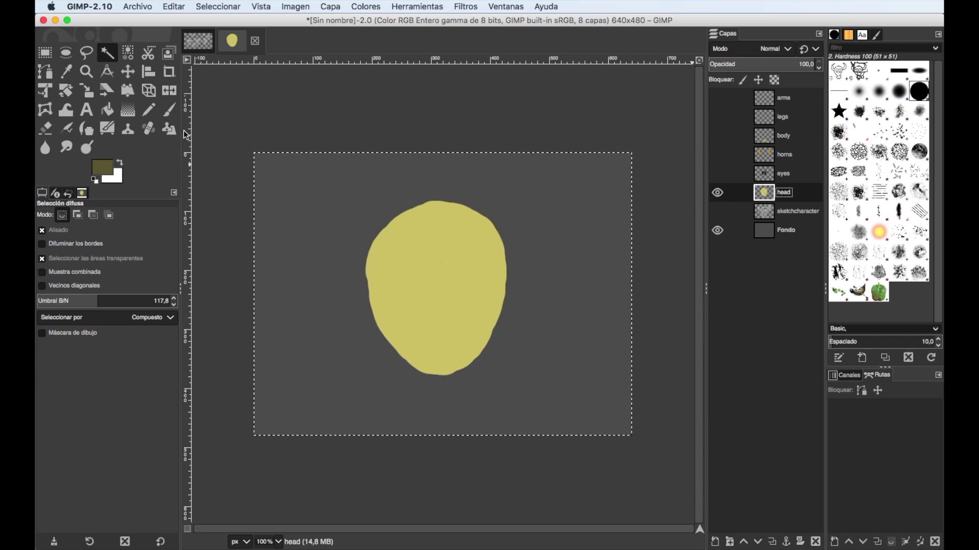
pyautogui.click(393, 218)
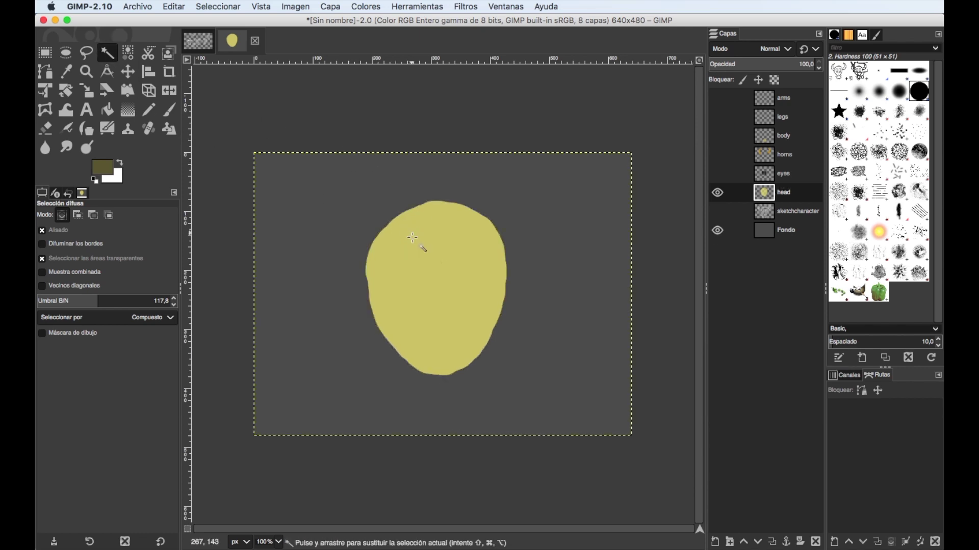
pyautogui.click(102, 167)
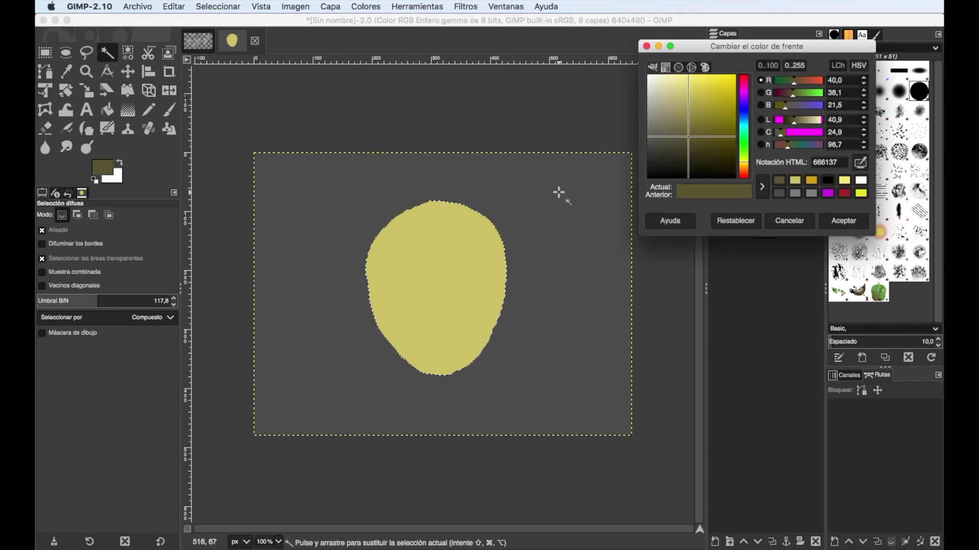
pyautogui.click(689, 113)
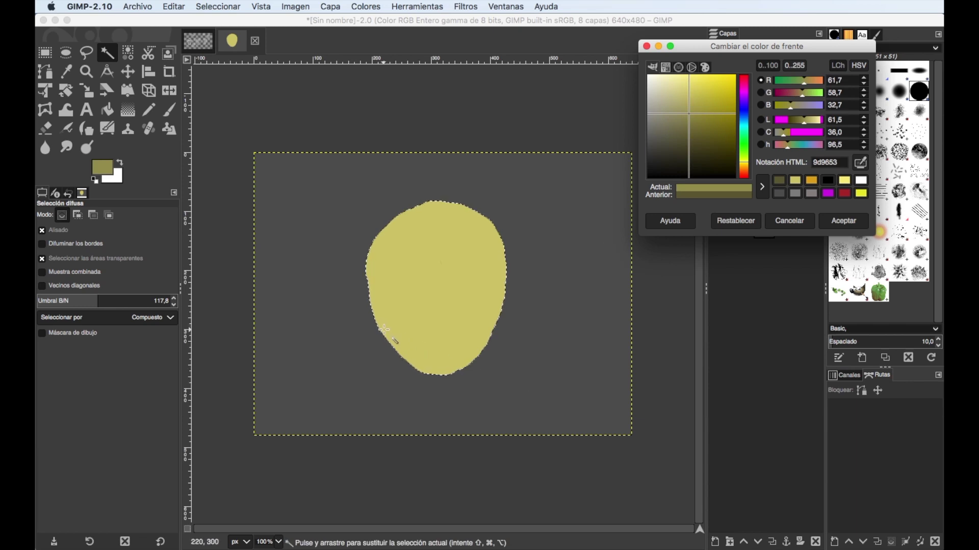
pyautogui.press('Return')
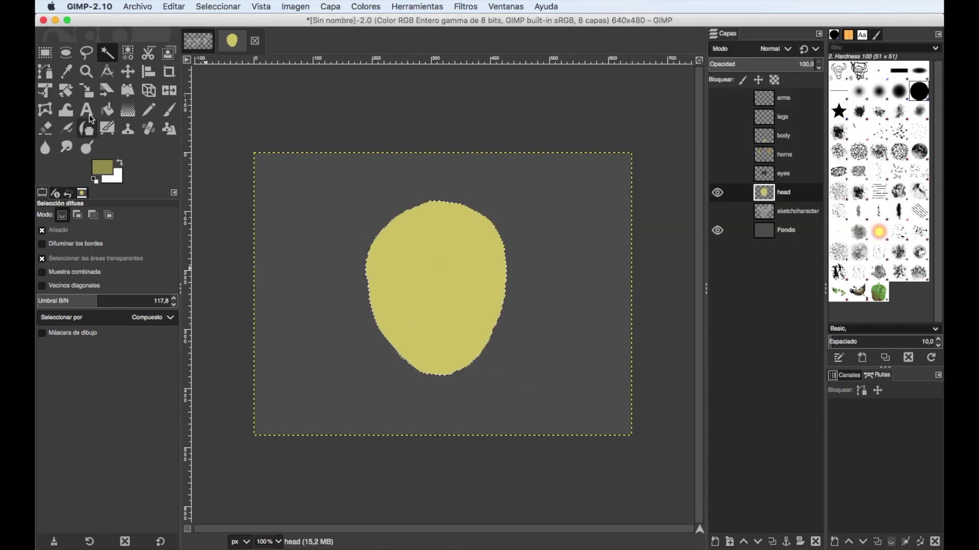
# Paint darker shading bands along the head's lower-left edge and bottom.
pyautogui.press('p')
pyautogui.moveTo(381, 327); pyautogui.dragTo(421, 371)
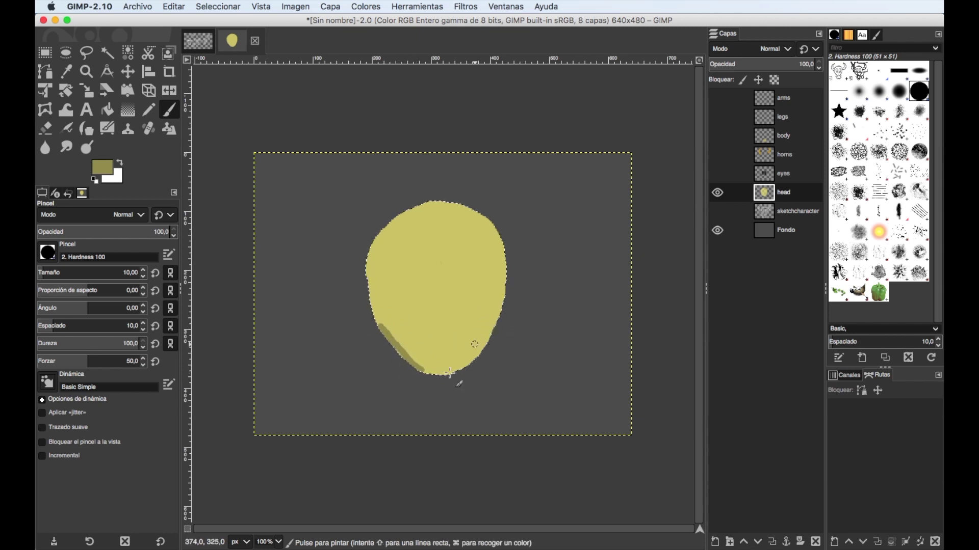
pyautogui.moveTo(448, 373)
pyautogui.mouseDown()
pyautogui.moveTo(485, 344)
pyautogui.moveTo(426, 363)
pyautogui.moveTo(444, 362)
pyautogui.moveTo(463, 342)
pyautogui.mouseUp()
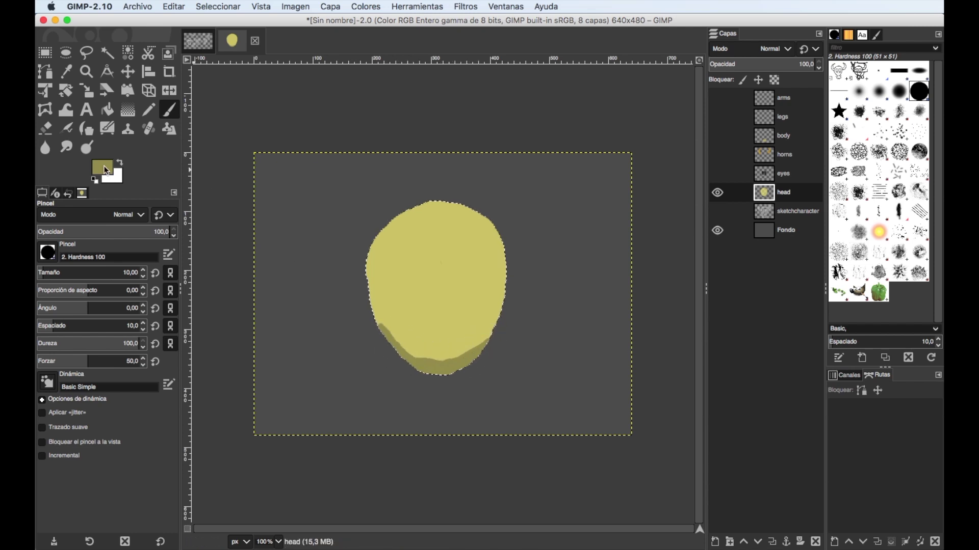
pyautogui.click(102, 167)
pyautogui.moveTo(380, 325)
pyautogui.mouseDown()
pyautogui.moveTo(411, 352)
pyautogui.moveTo(484, 343)
pyautogui.mouseUp()
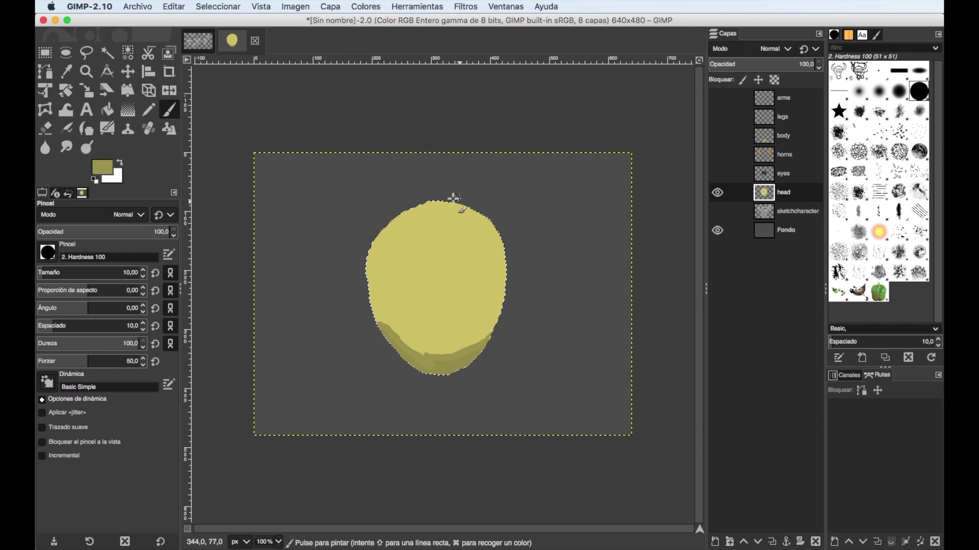
pyautogui.moveTo(704, 37); pyautogui.dragTo(215, 36)
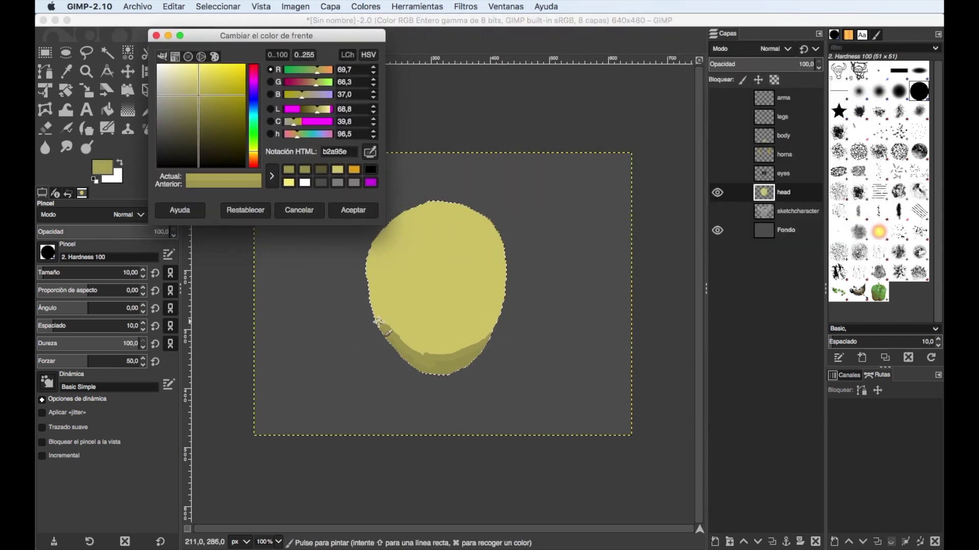
pyautogui.click(390, 327)
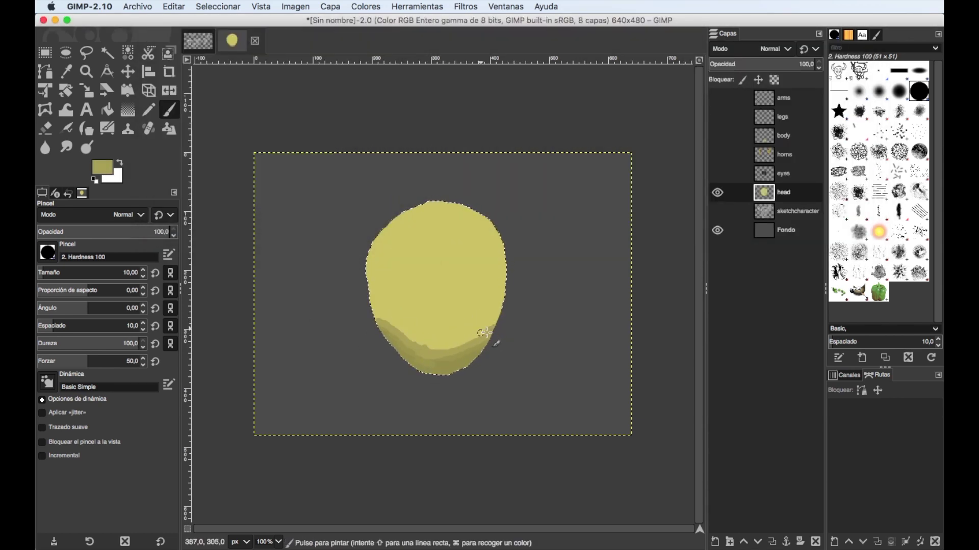
# Add further stepped shading bands along the lower edge, then choose a paler yellow.
pyautogui.click(101, 167)
pyautogui.click(377, 317)
pyautogui.moveTo(376, 317); pyautogui.dragTo(455, 345)
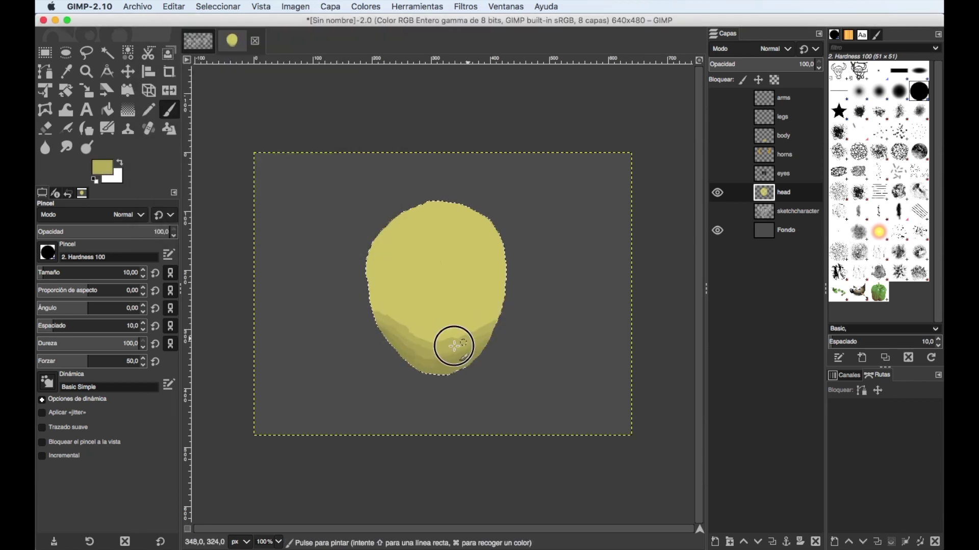
pyautogui.click(102, 167)
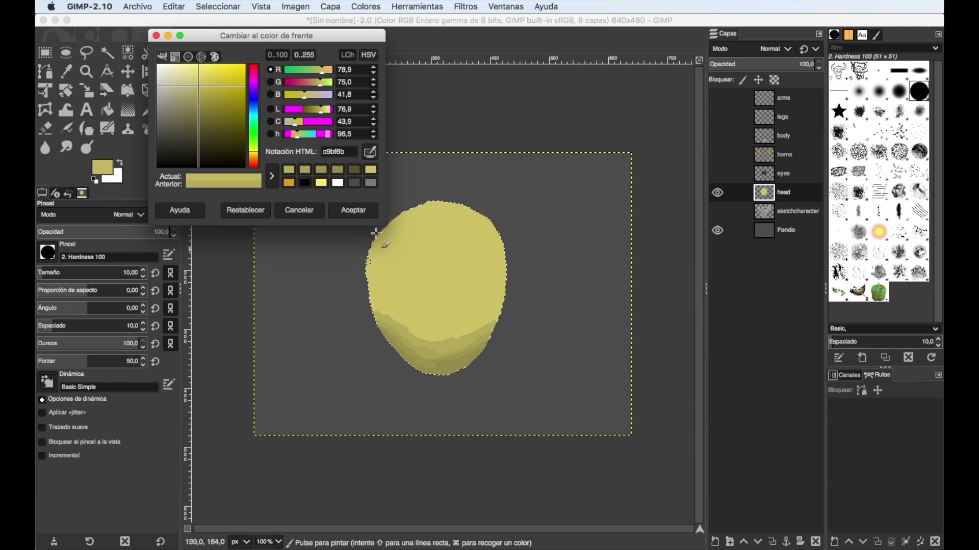
pyautogui.click(380, 314)
pyautogui.moveTo(378, 311)
pyautogui.mouseDown()
pyautogui.moveTo(444, 339)
pyautogui.moveTo(500, 319)
pyautogui.mouseUp()
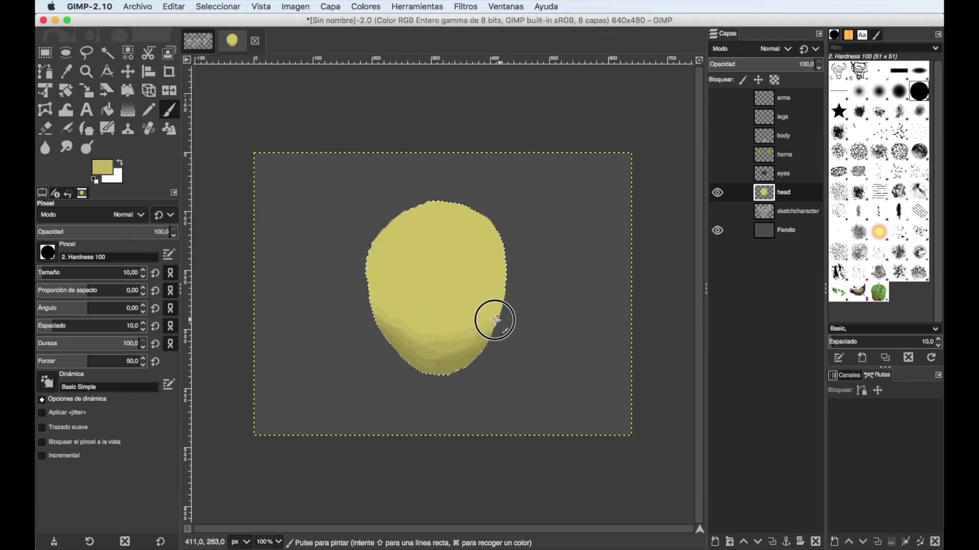
pyautogui.click(102, 167)
pyautogui.click(198, 67)
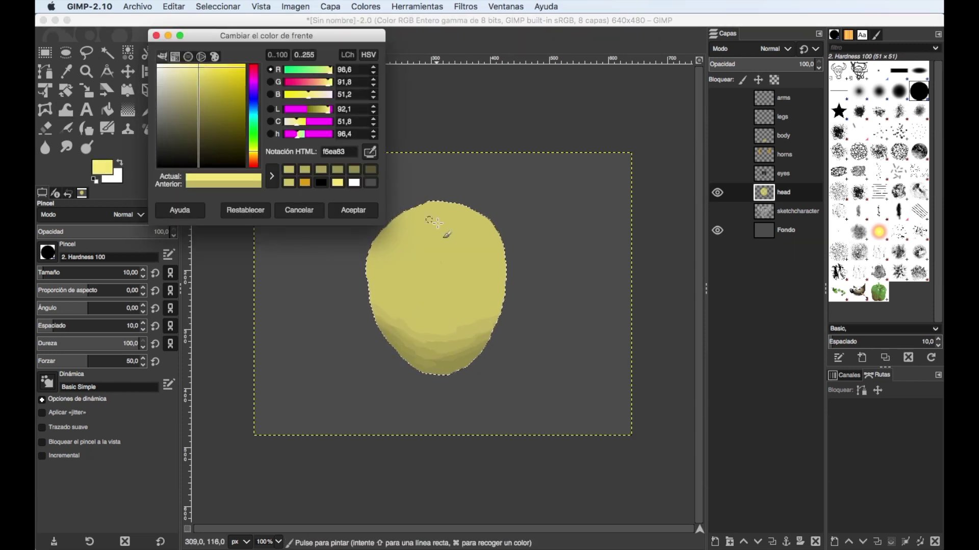
# Paint light yellow highlights along the top and upper-left edge of the head.
pyautogui.click(447, 218)
pyautogui.moveTo(387, 232)
pyautogui.mouseDown()
pyautogui.moveTo(442, 208)
pyautogui.moveTo(481, 218)
pyautogui.moveTo(427, 202)
pyautogui.moveTo(404, 221)
pyautogui.moveTo(447, 229)
pyautogui.mouseUp()
pyautogui.click(107, 169)
pyautogui.click(204, 72)
pyautogui.click(352, 210)
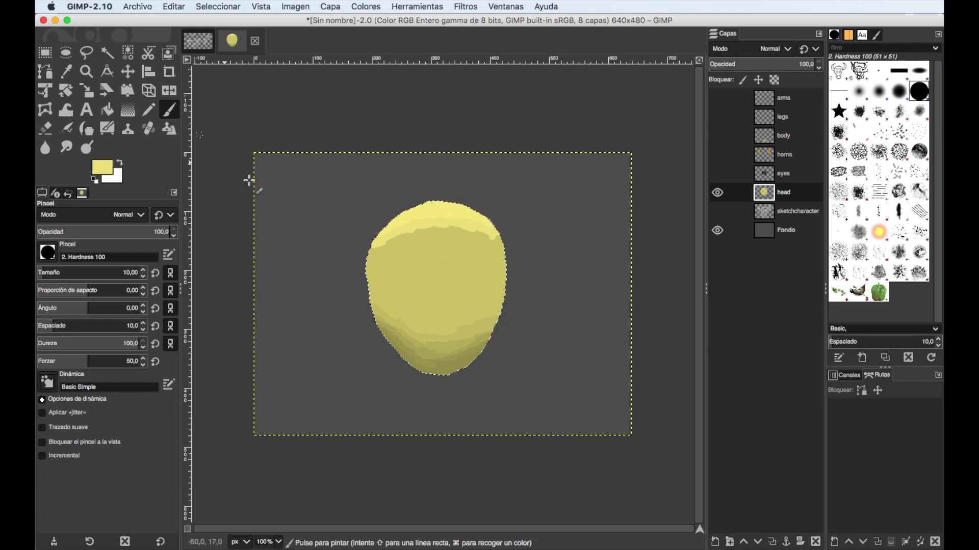
# Adjust the yellow slightly and lighten the head's upper and left areas.
pyautogui.click(102, 167)
pyautogui.moveTo(373, 253)
pyautogui.mouseDown()
pyautogui.moveTo(404, 236)
pyautogui.moveTo(500, 236)
pyautogui.mouseUp()
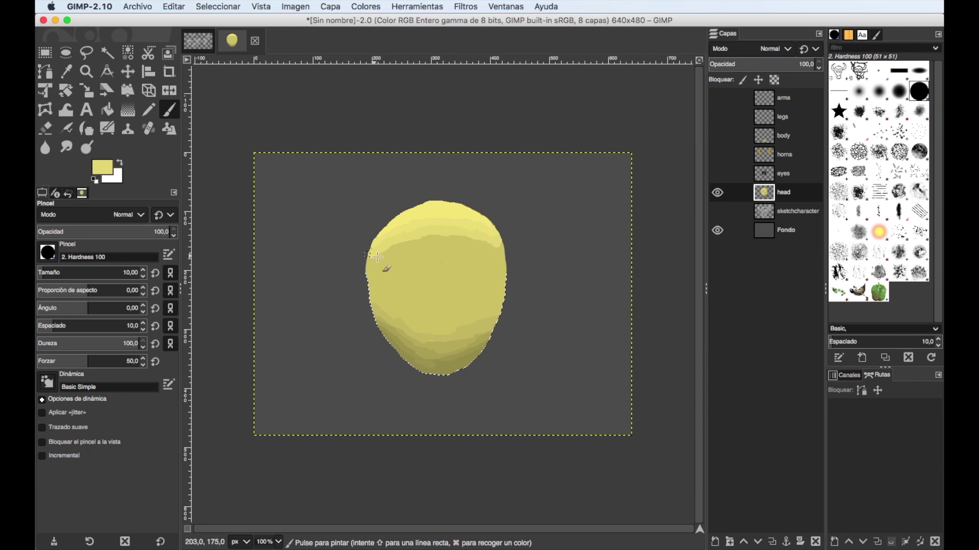
pyautogui.click(102, 167)
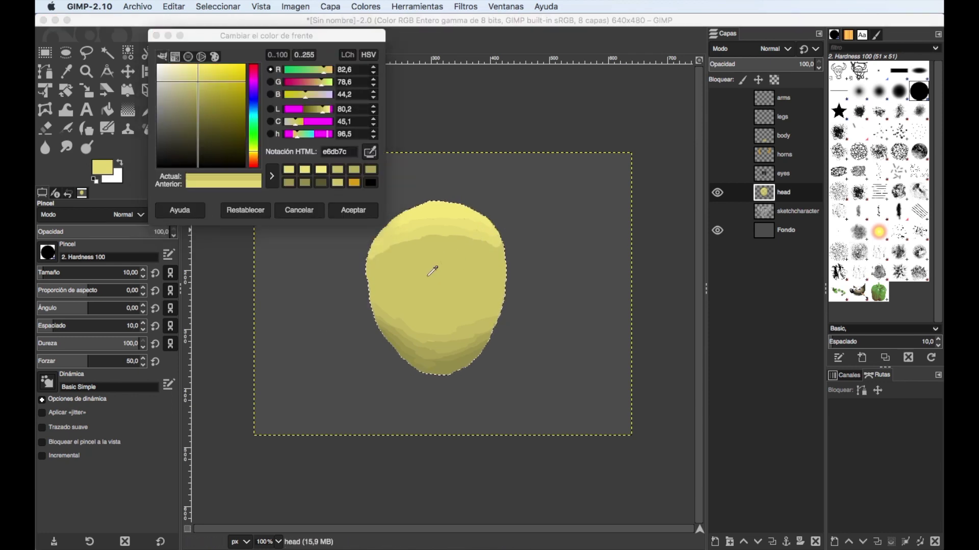
pyautogui.click(199, 82)
pyautogui.moveTo(376, 270); pyautogui.dragTo(458, 242)
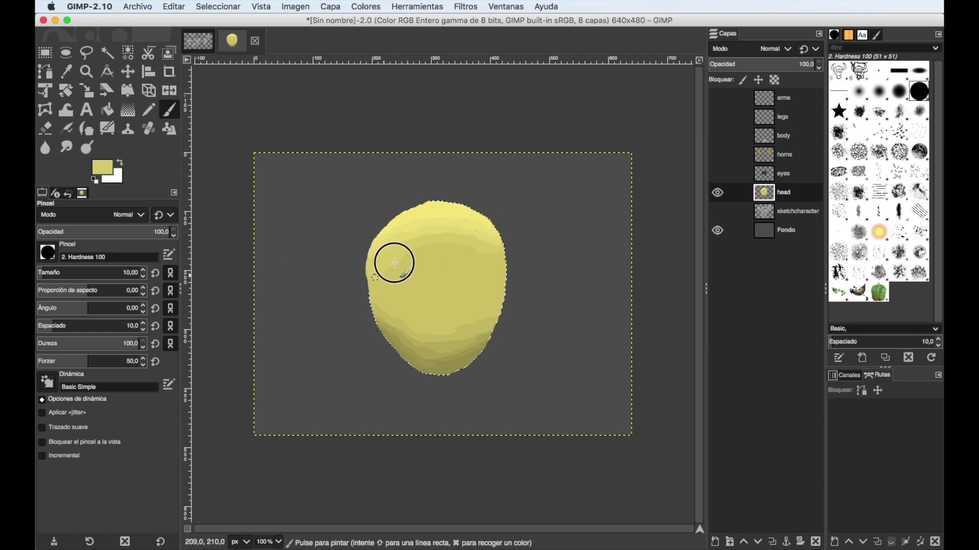
pyautogui.moveTo(379, 297)
pyautogui.mouseDown()
pyautogui.moveTo(457, 267)
pyautogui.moveTo(485, 271)
pyautogui.moveTo(396, 305)
pyautogui.moveTo(460, 284)
pyautogui.moveTo(491, 313)
pyautogui.moveTo(465, 305)
pyautogui.moveTo(411, 317)
pyautogui.moveTo(417, 330)
pyautogui.moveTo(455, 323)
pyautogui.moveTo(477, 284)
pyautogui.moveTo(455, 312)
pyautogui.moveTo(419, 313)
pyautogui.moveTo(437, 305)
pyautogui.mouseUp()
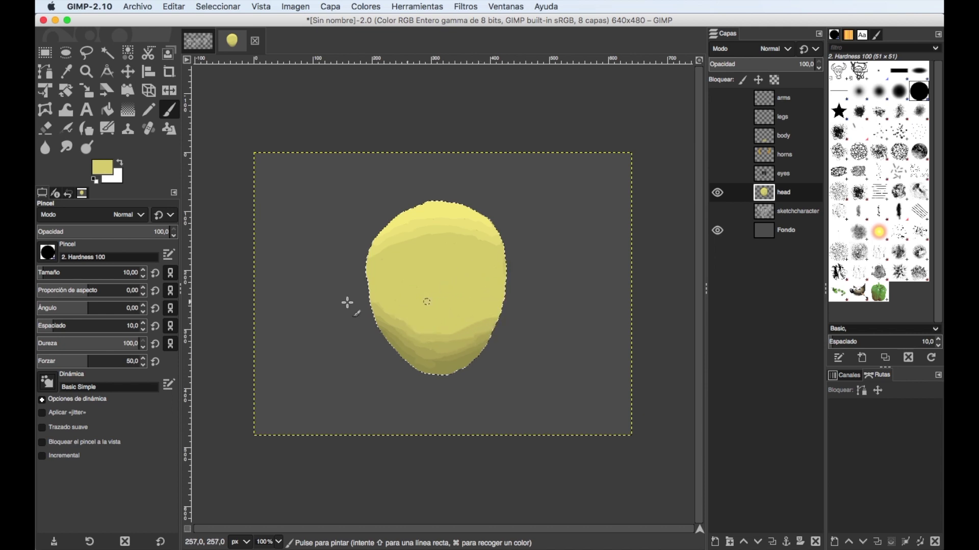
# Sample darker and lighter yellows from the head and accept a slightly lightened yellow.
pyautogui.click(102, 167)
pyautogui.keyDown('ctrl'); pyautogui.click(394, 238); pyautogui.keyUp('ctrl')
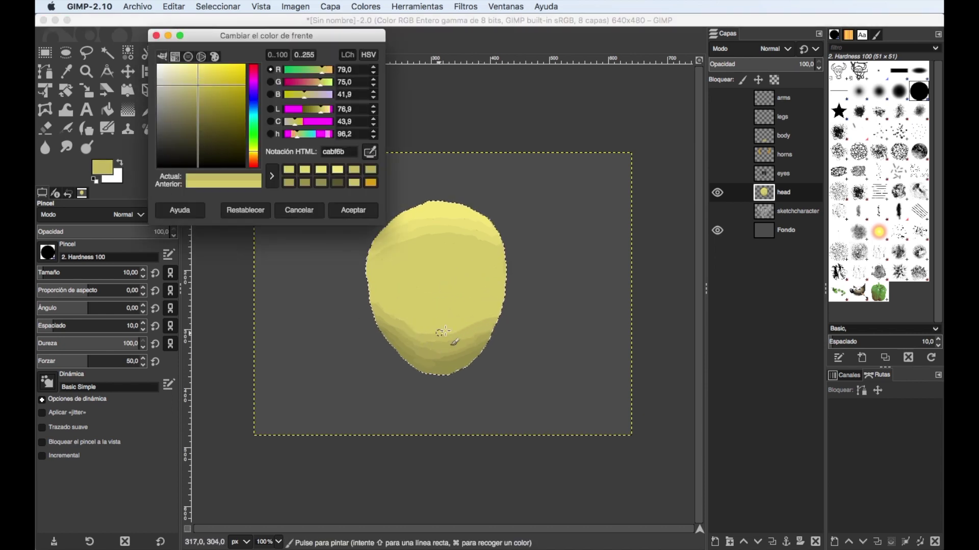
pyautogui.keyDown('ctrl'); pyautogui.click(426, 262); pyautogui.keyUp('ctrl')
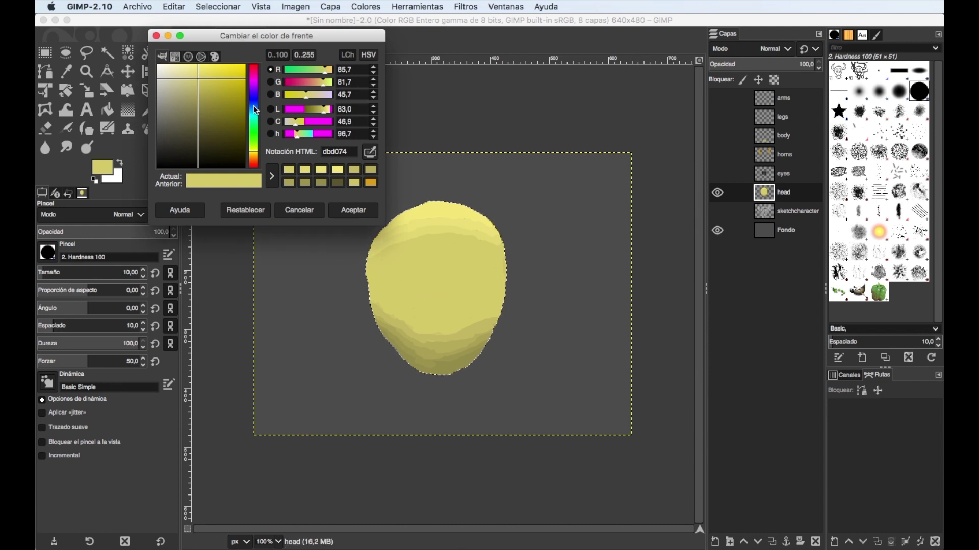
pyautogui.click(371, 152)
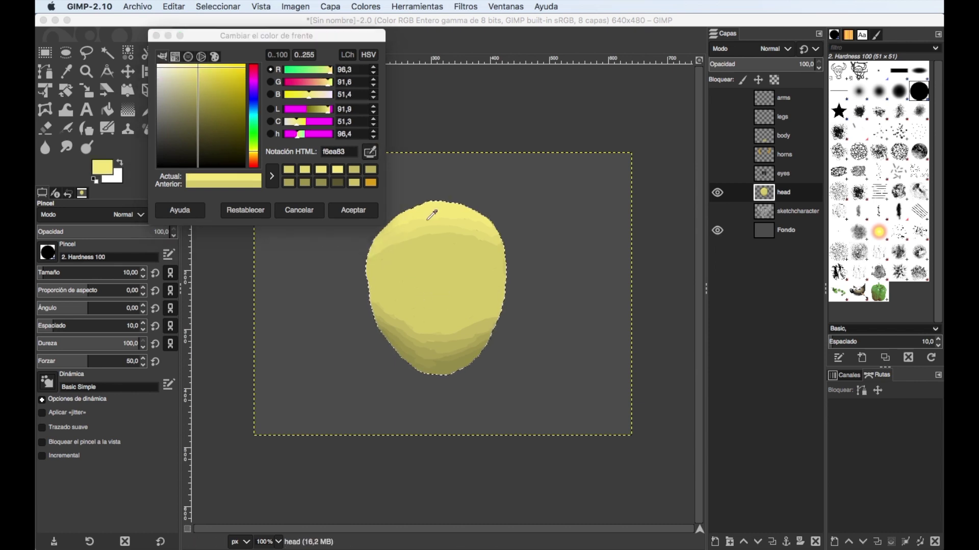
pyautogui.click(413, 333)
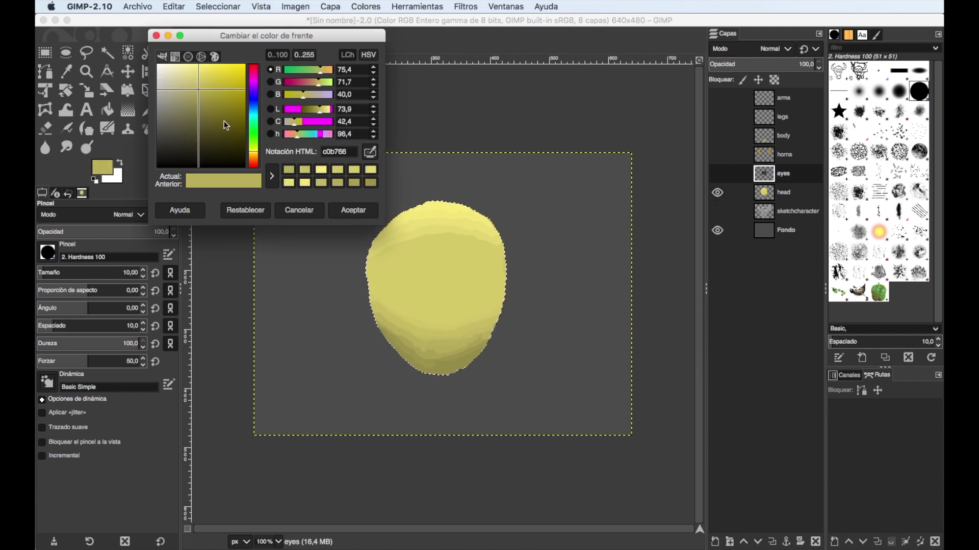
pyautogui.click(370, 151)
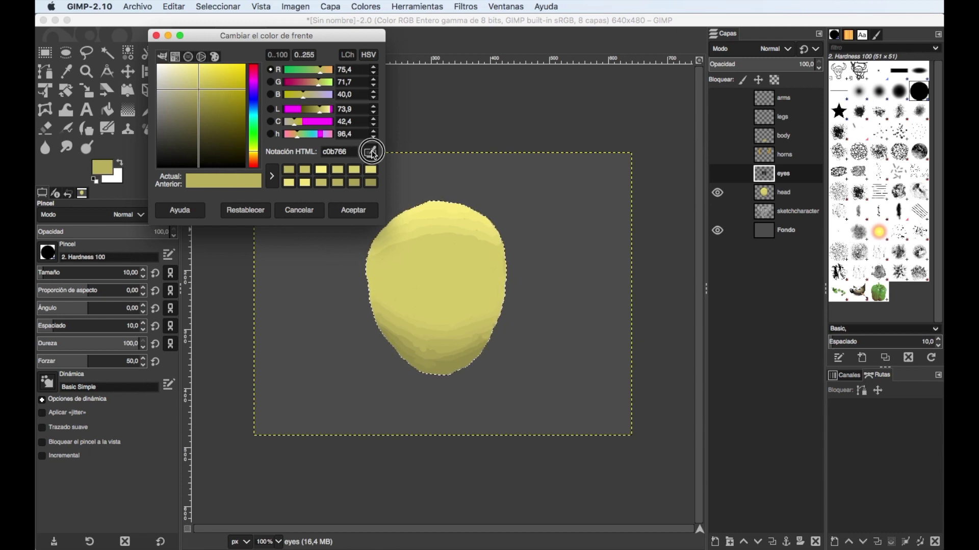
pyautogui.click(429, 327)
pyautogui.click(431, 332)
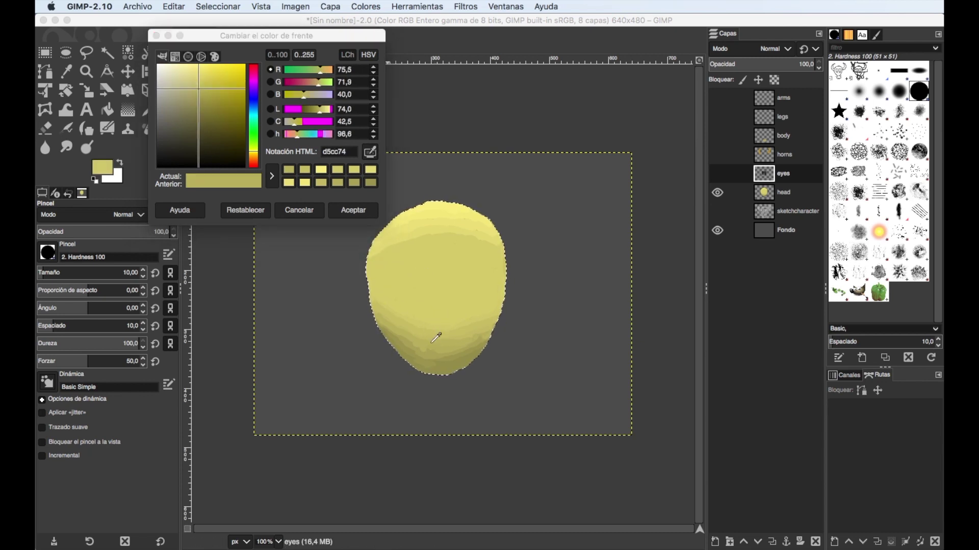
pyautogui.click(196, 79)
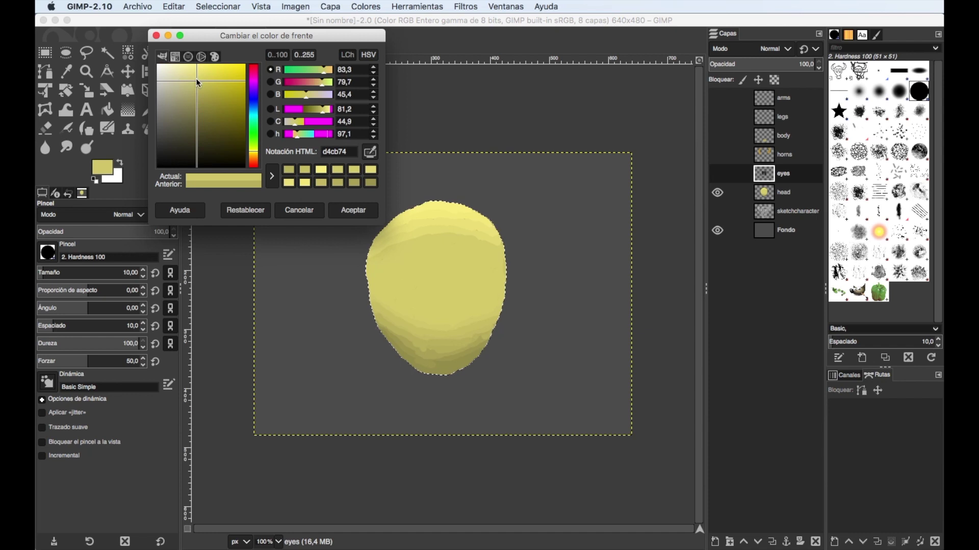
pyautogui.press('Return')
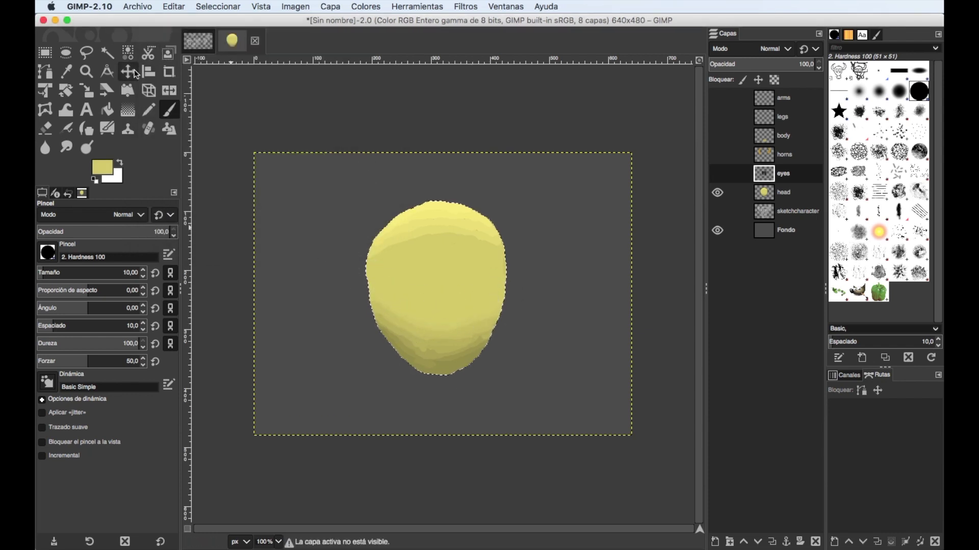
# Pick a lighter highlight yellow and paint it on the head layer.
pyautogui.click(105, 169)
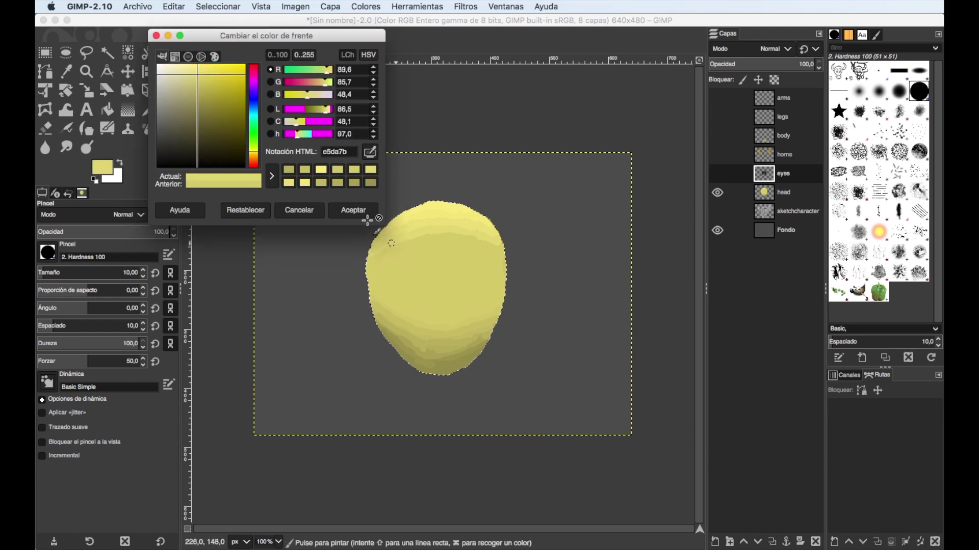
pyautogui.keyDown('super'); pyautogui.click(390, 270); pyautogui.keyUp('super')
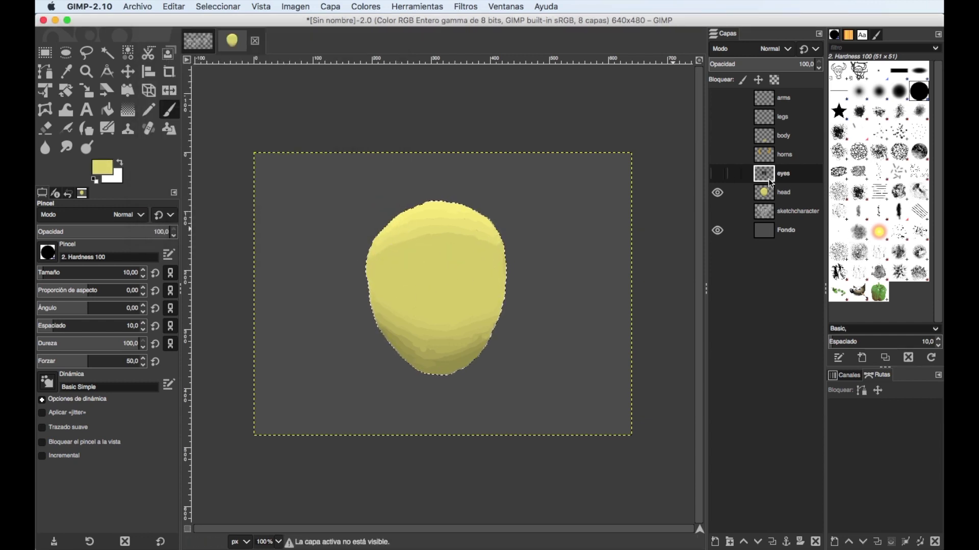
pyautogui.click(784, 192)
pyautogui.moveTo(415, 262); pyautogui.dragTo(376, 258)
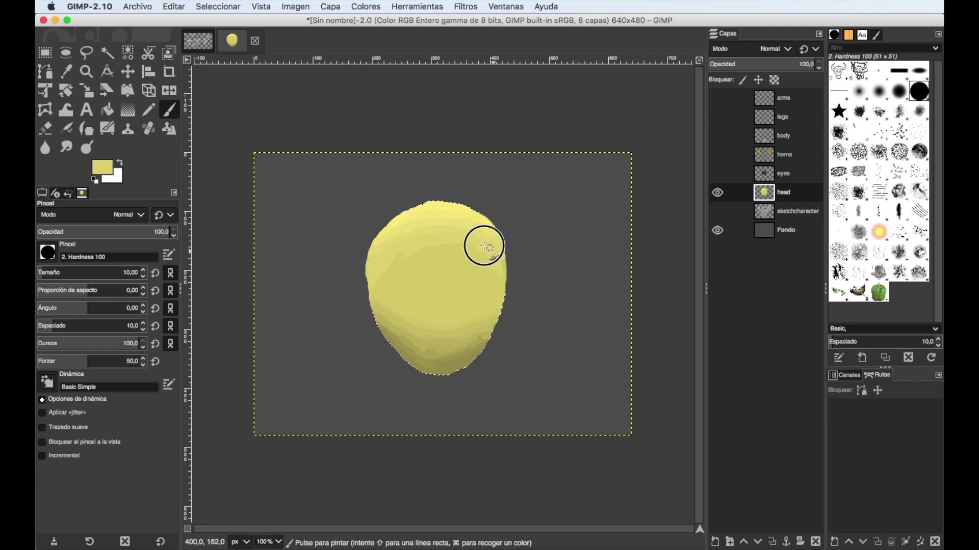
pyautogui.click(102, 168)
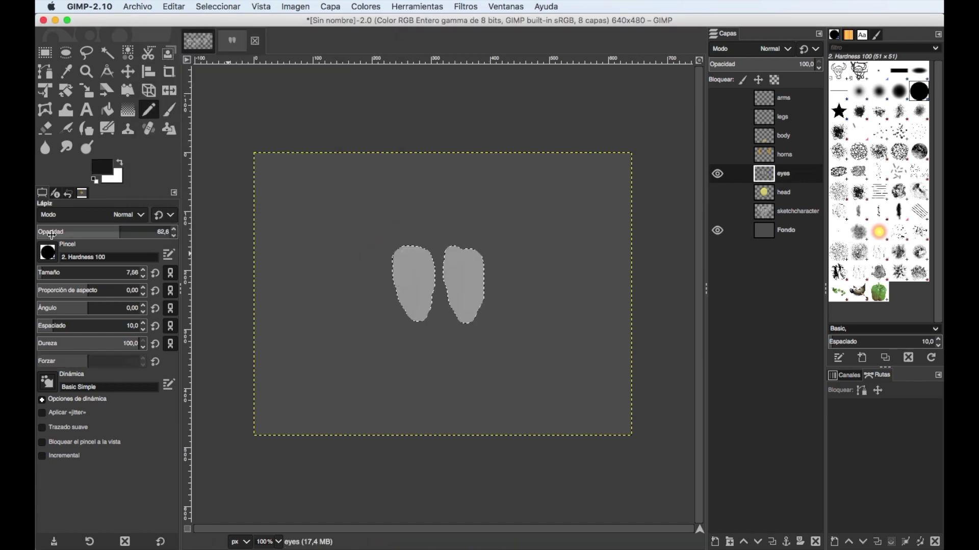
# With Basic Simple dynamics and near-full Pencil opacity, paint dark bands along both eye bottoms.
pyautogui.moveTo(400, 299); pyautogui.dragTo(426, 316)
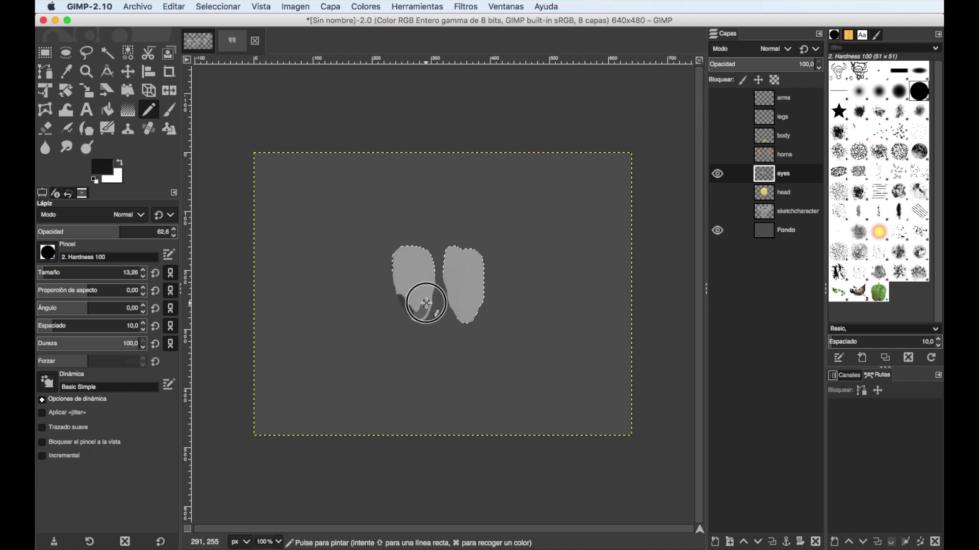
pyautogui.click(47, 381)
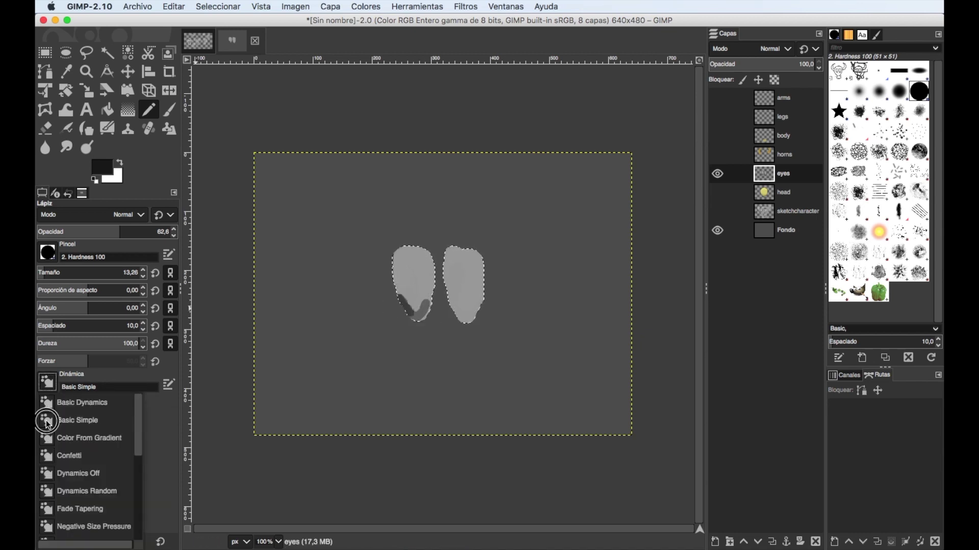
pyautogui.click(224, 394)
pyautogui.moveTo(120, 232); pyautogui.dragTo(83, 232)
pyautogui.moveTo(400, 295); pyautogui.dragTo(426, 315)
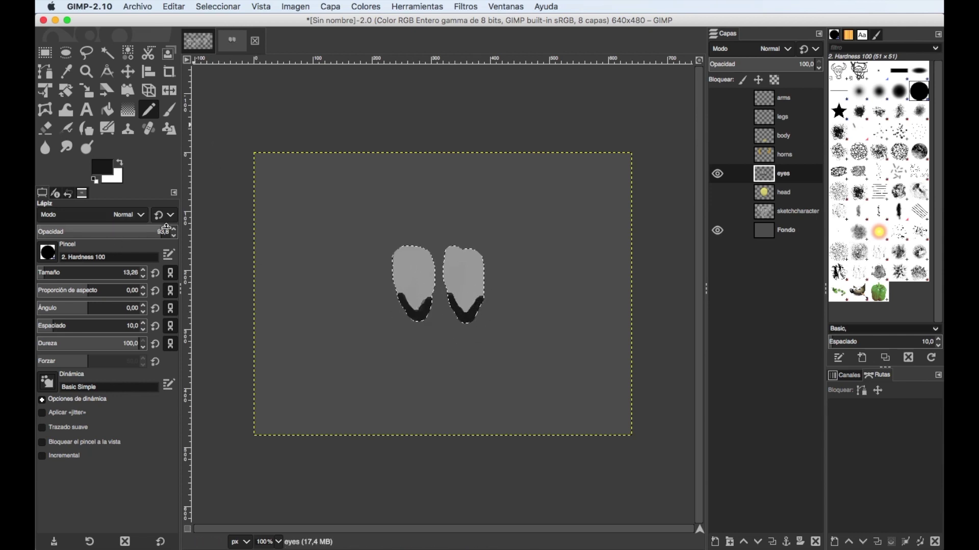
# Choose a lighter dark grey and fill the upper areas of both eyes.
pyautogui.click(101, 163)
pyautogui.click(157, 150)
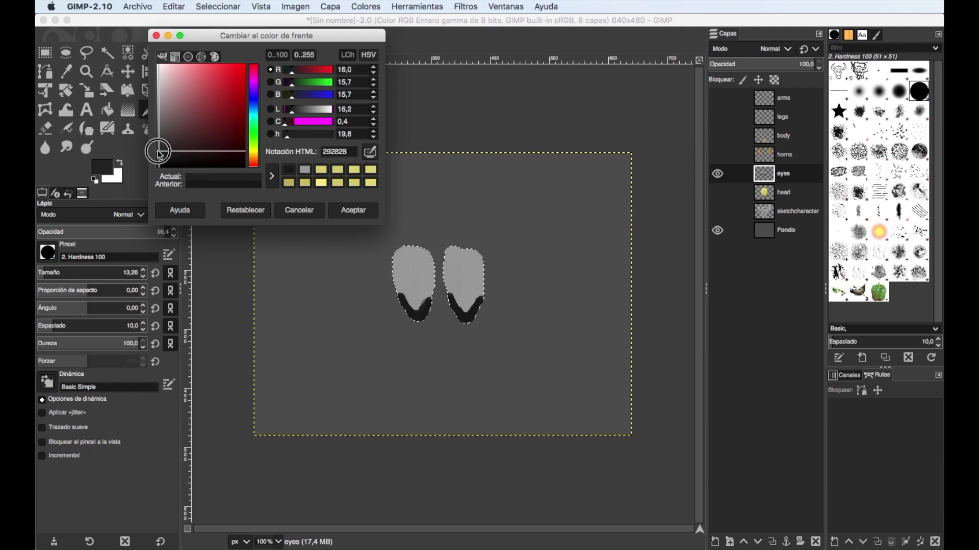
pyautogui.click(349, 207)
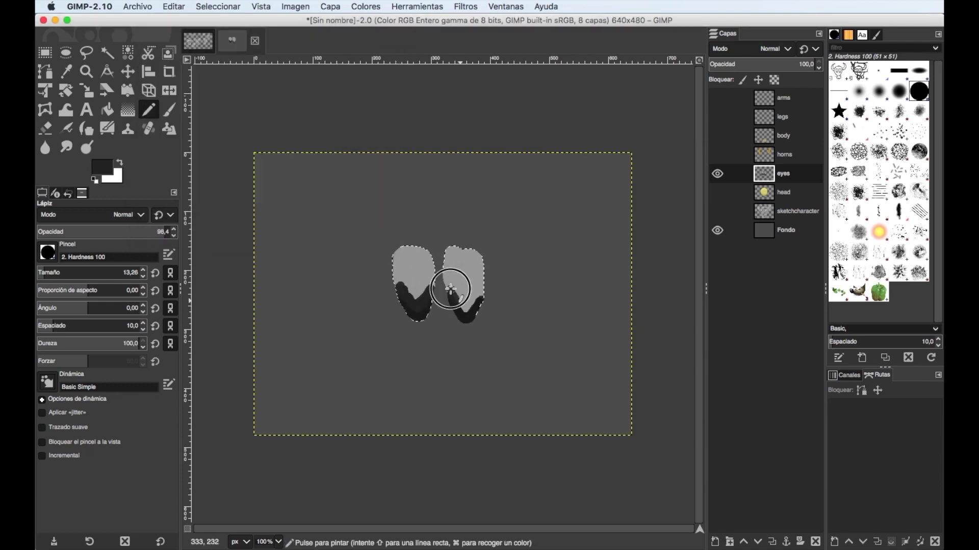
pyautogui.click(101, 164)
pyautogui.click(351, 207)
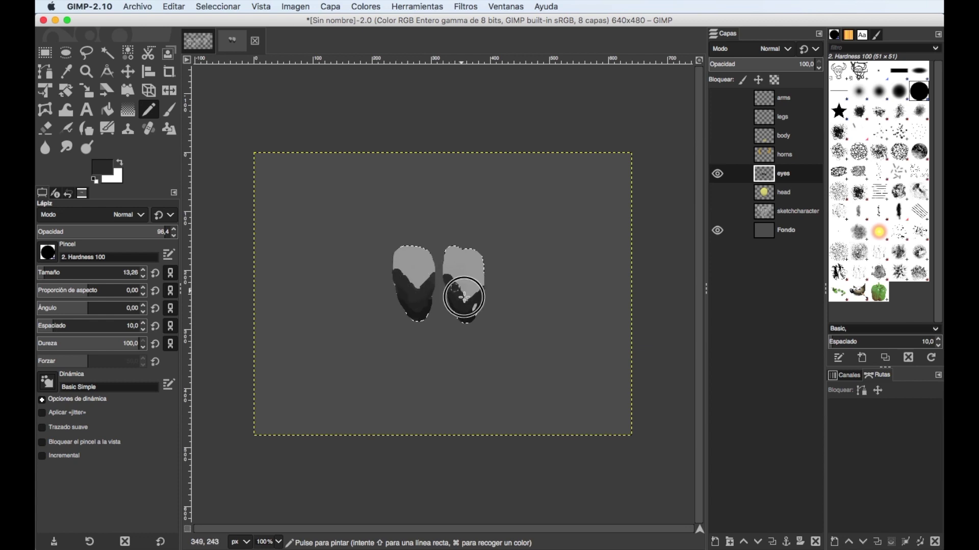
pyautogui.moveTo(448, 264)
pyautogui.mouseDown()
pyautogui.moveTo(480, 262)
pyautogui.moveTo(464, 291)
pyautogui.mouseUp()
pyautogui.moveTo(395, 277); pyautogui.dragTo(399, 294)
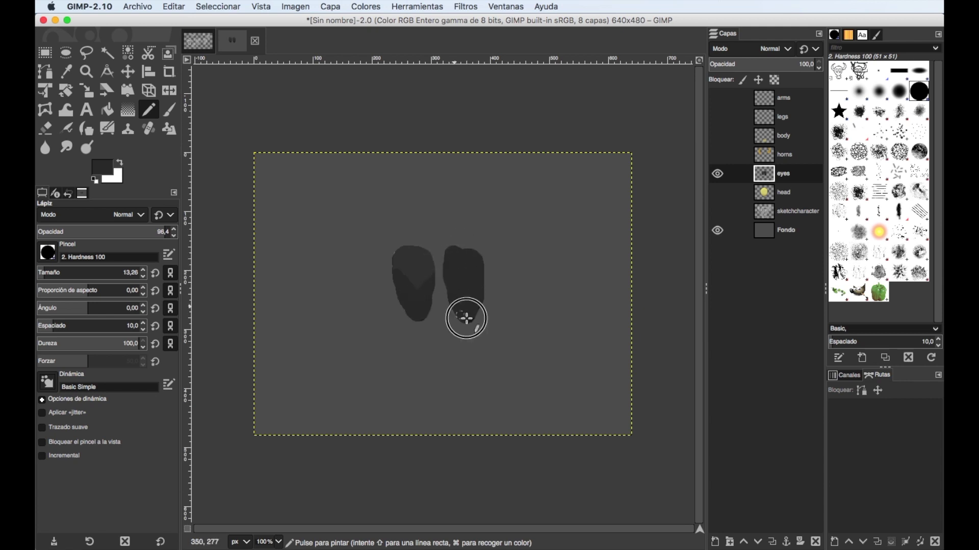
# Set the foreground to dark green and dab it into the left eye.
pyautogui.click(100, 172)
pyautogui.press('Escape')
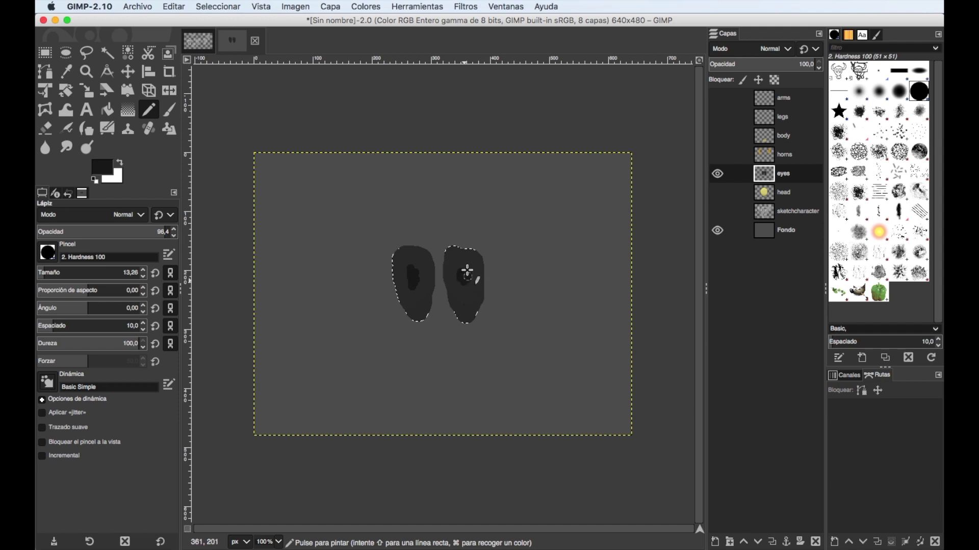
pyautogui.click(102, 167)
pyautogui.click(203, 153)
pyautogui.click(418, 269)
pyautogui.press('Return')
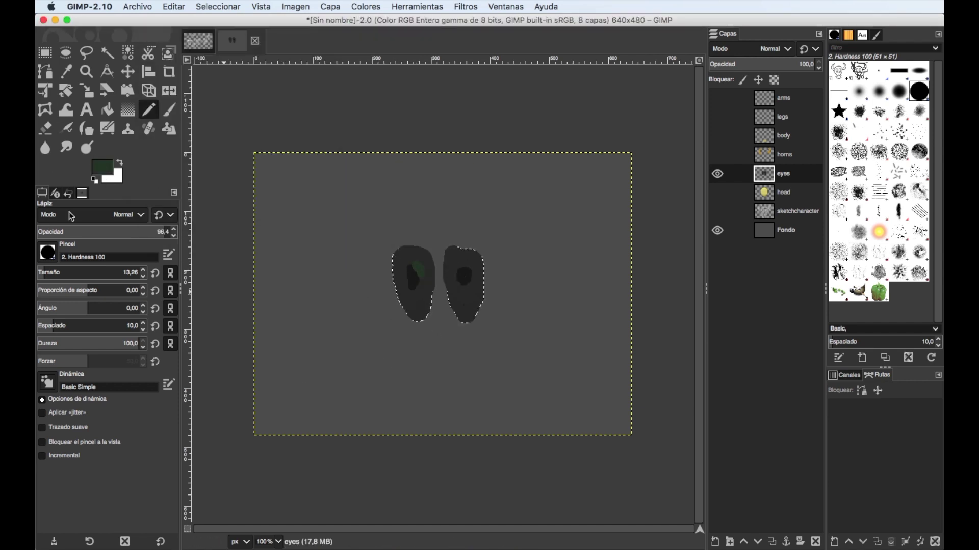
# At 53.8 Pencil opacity, darken both eyes around the green irises, then show the head layer.
pyautogui.click(107, 232)
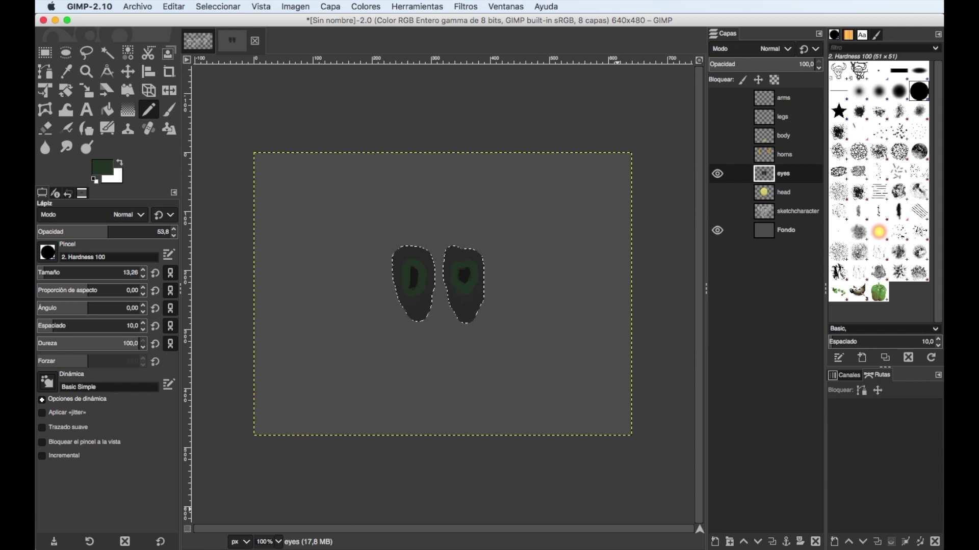
pyautogui.keyDown('ctrl'); pyautogui.click(401, 260); pyautogui.keyUp('ctrl')
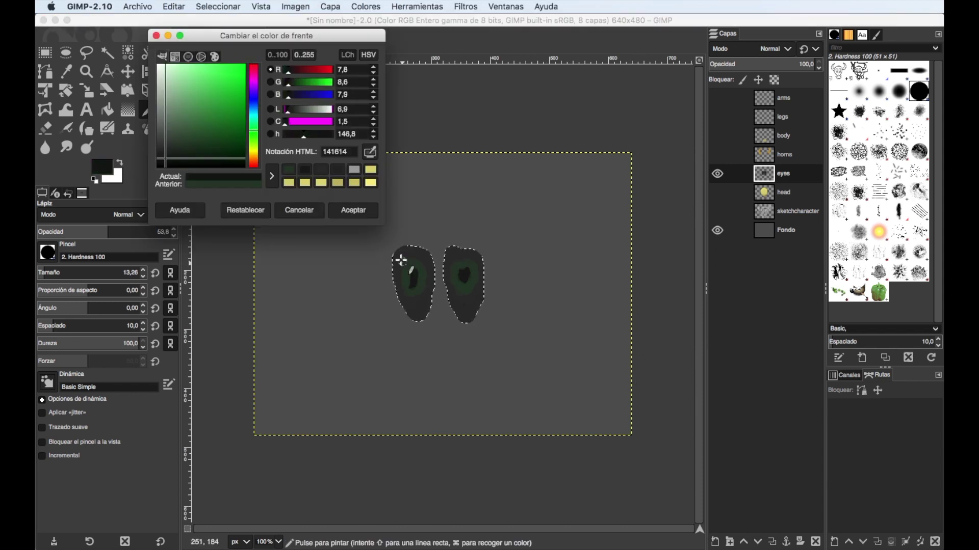
pyautogui.moveTo(401, 261); pyautogui.dragTo(399, 275)
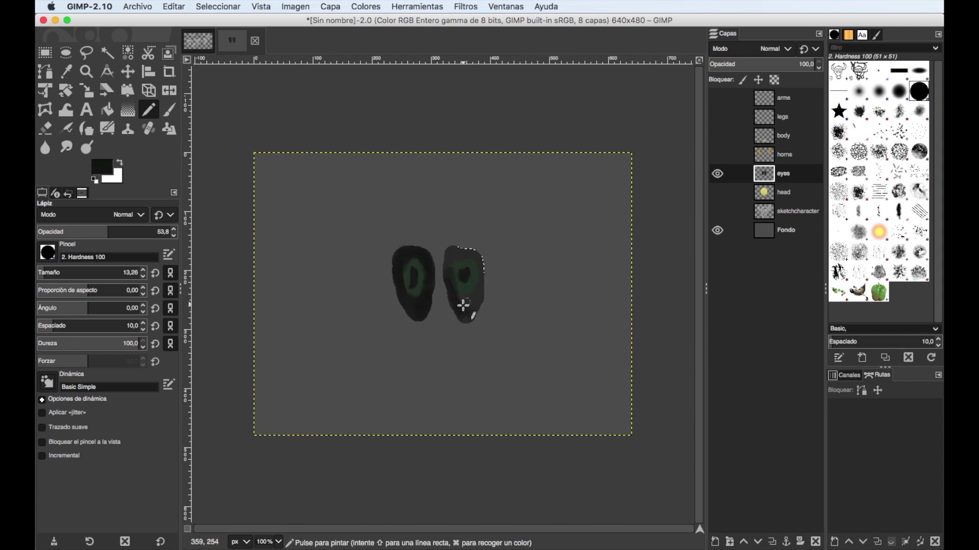
pyautogui.moveTo(477, 308); pyautogui.dragTo(447, 264)
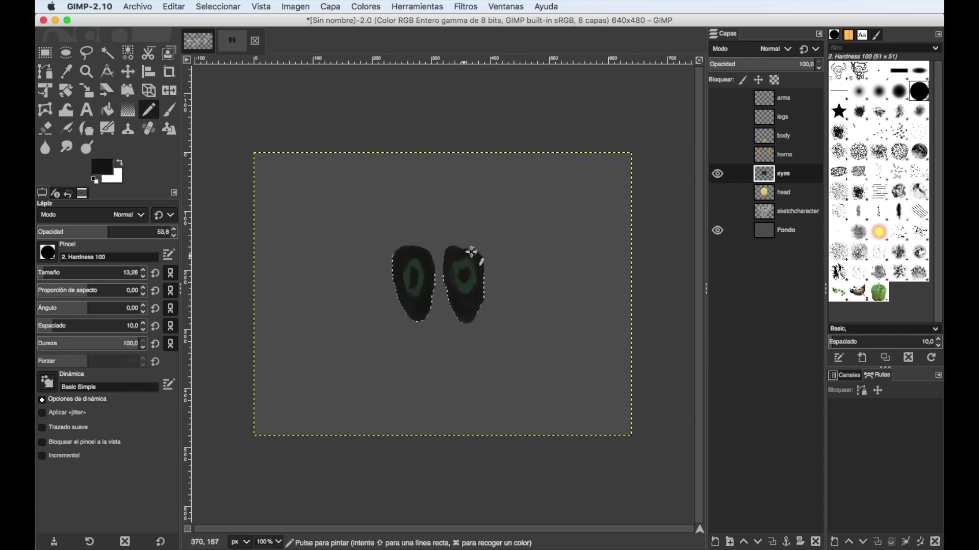
pyautogui.click(717, 192)
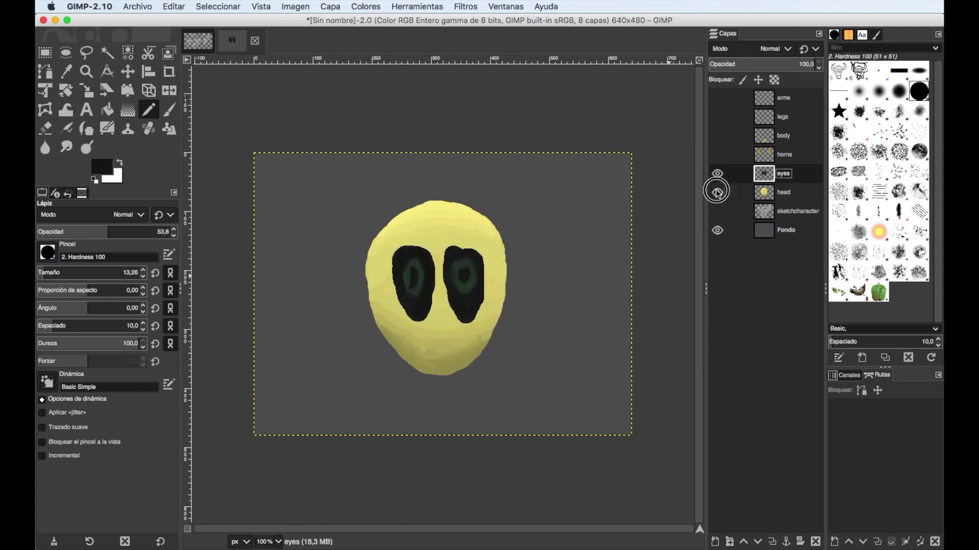
# Hide the head layer, clear the eye selection and set a grey shading colour.
pyautogui.click(718, 192)
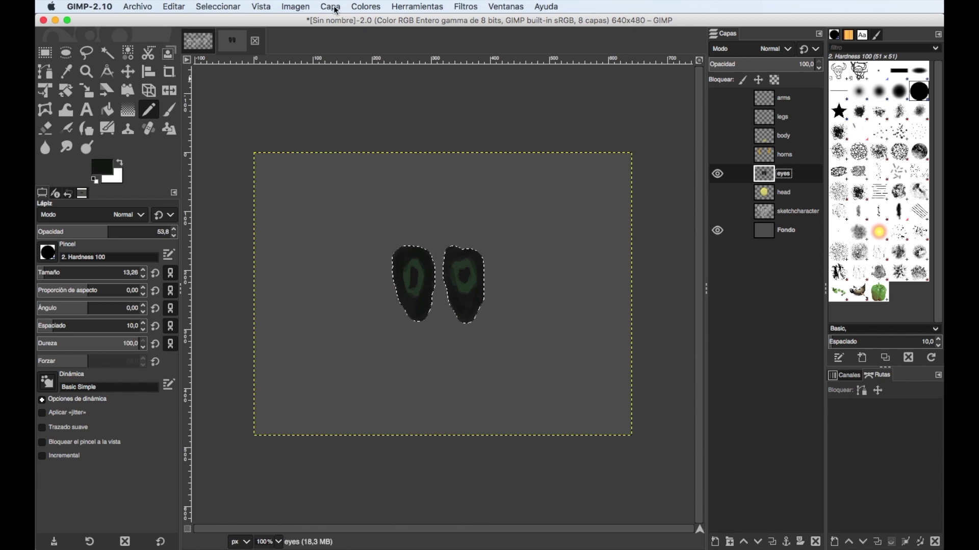
pyautogui.click(218, 7)
pyautogui.click(215, 32)
pyautogui.click(102, 167)
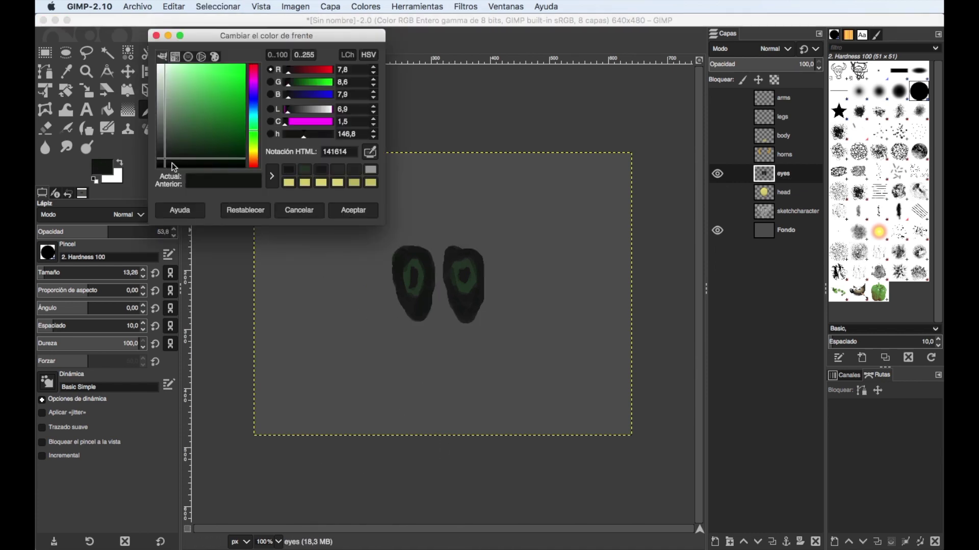
pyautogui.press('Escape')
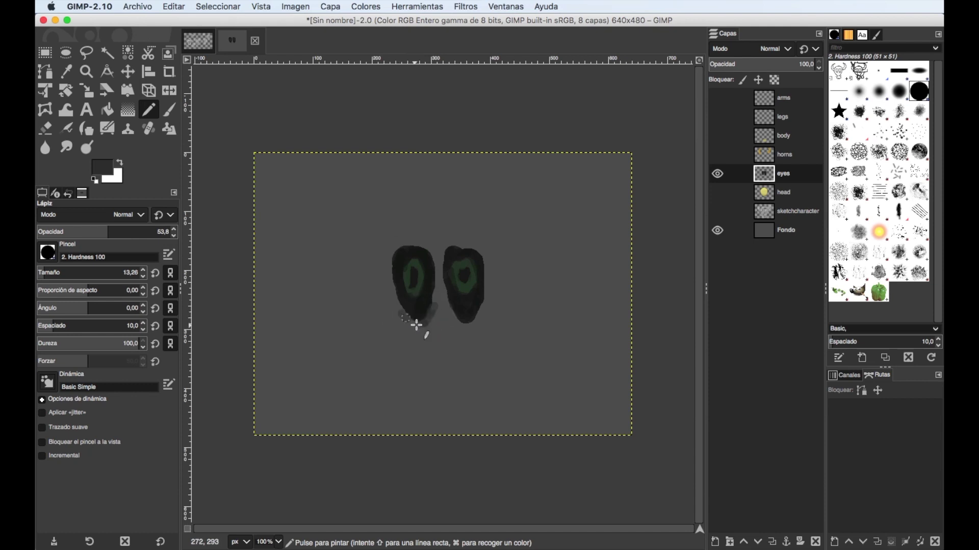
# Brush faint grey shading under the right eye, checking it against the yellow head.
pyautogui.moveTo(457, 315)
pyautogui.mouseDown()
pyautogui.moveTo(465, 325)
pyautogui.moveTo(485, 308)
pyautogui.mouseUp()
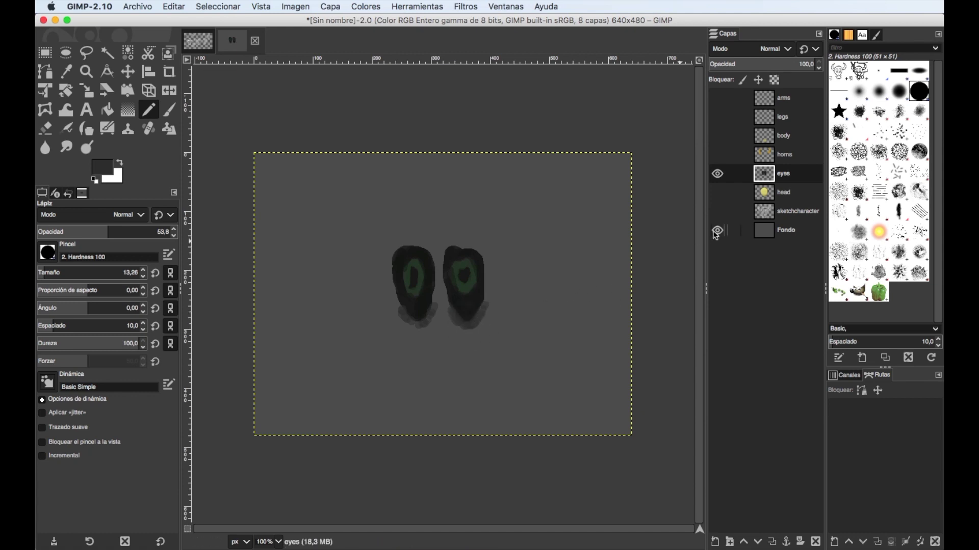
pyautogui.click(717, 194)
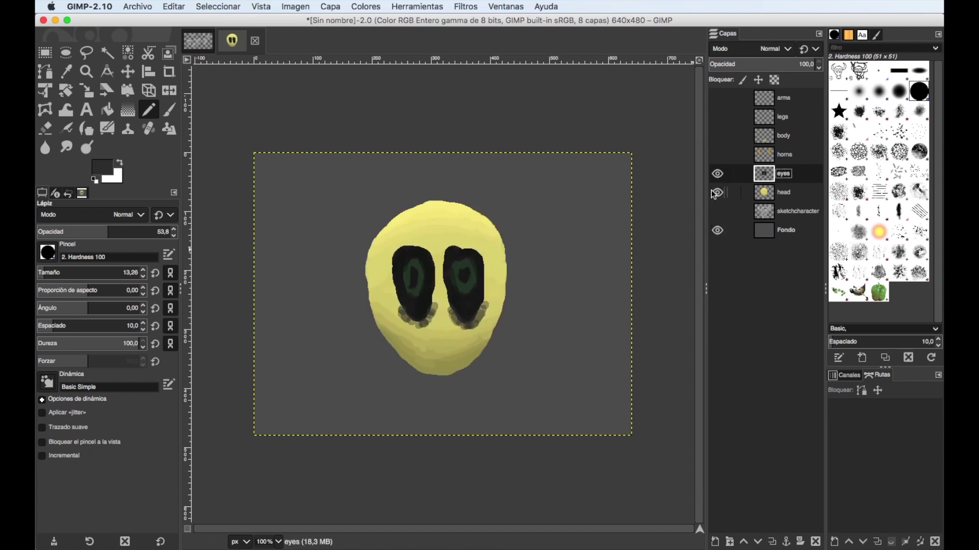
pyautogui.click(716, 192)
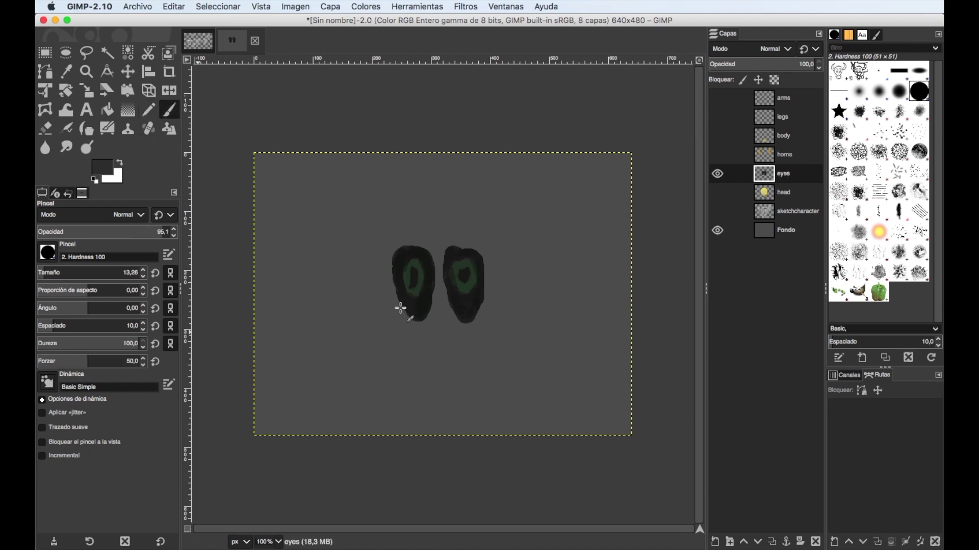
pyautogui.click(169, 109)
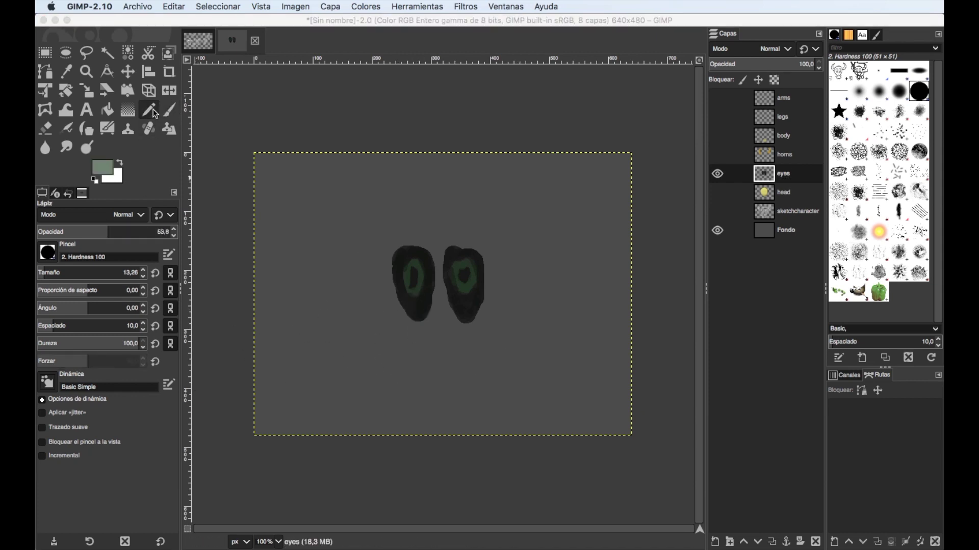
pyautogui.click(102, 166)
pyautogui.click(163, 137)
pyautogui.click(350, 214)
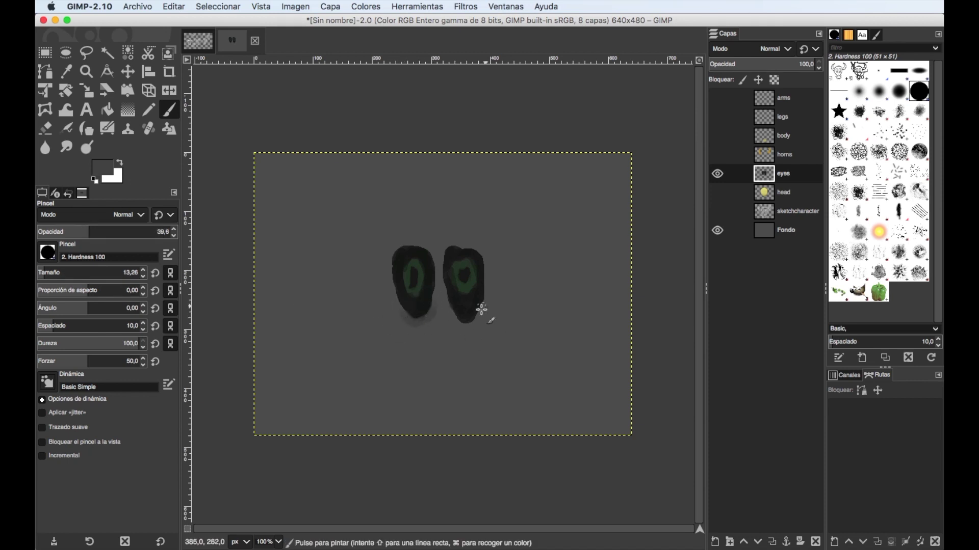
pyautogui.moveTo(457, 319); pyautogui.dragTo(465, 326)
# Set black paint and the softer Hardness 050 brush with higher stroke smoothing.
pyautogui.click(102, 168)
pyautogui.click(159, 151)
pyautogui.click(349, 194)
pyautogui.click(717, 192)
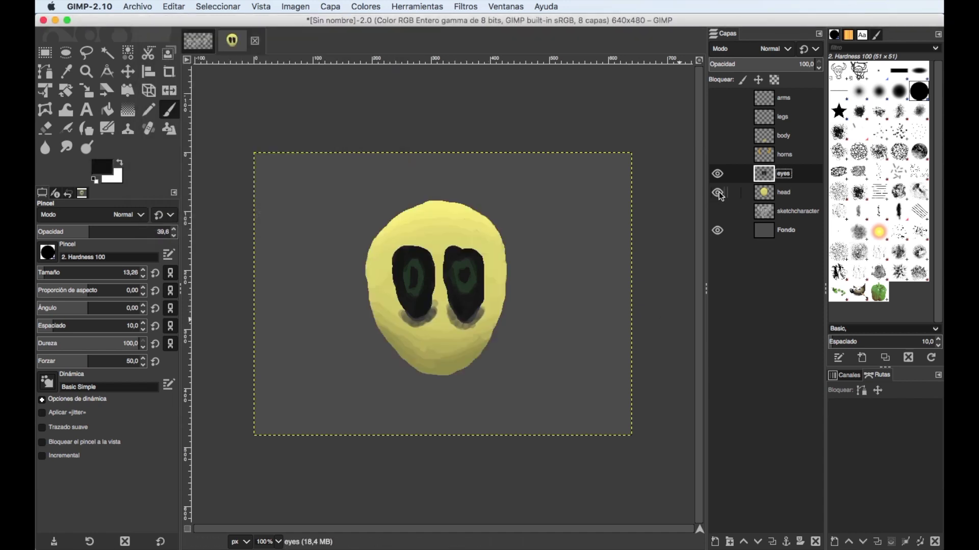
pyautogui.click(717, 193)
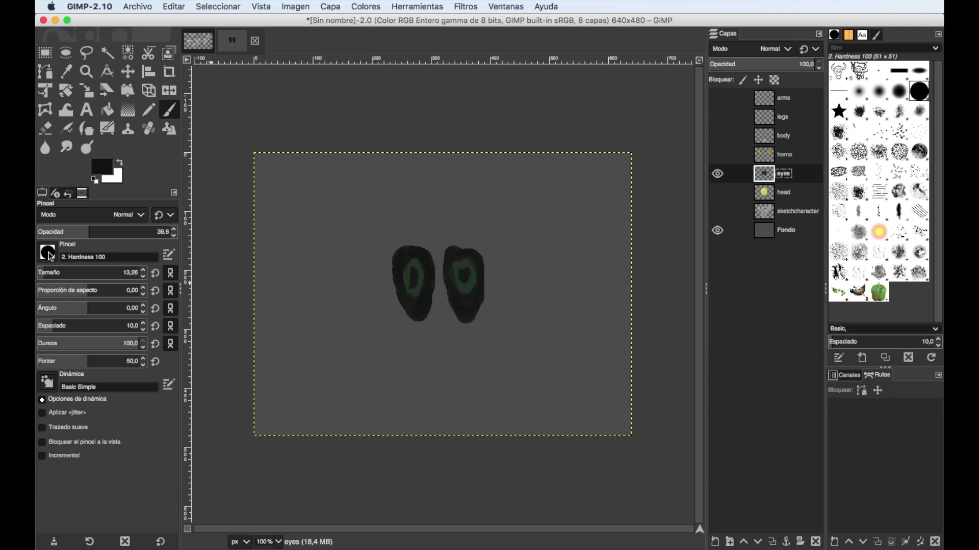
pyautogui.click(879, 91)
pyautogui.click(41, 427)
pyautogui.moveTo(112, 451); pyautogui.dragTo(130, 451)
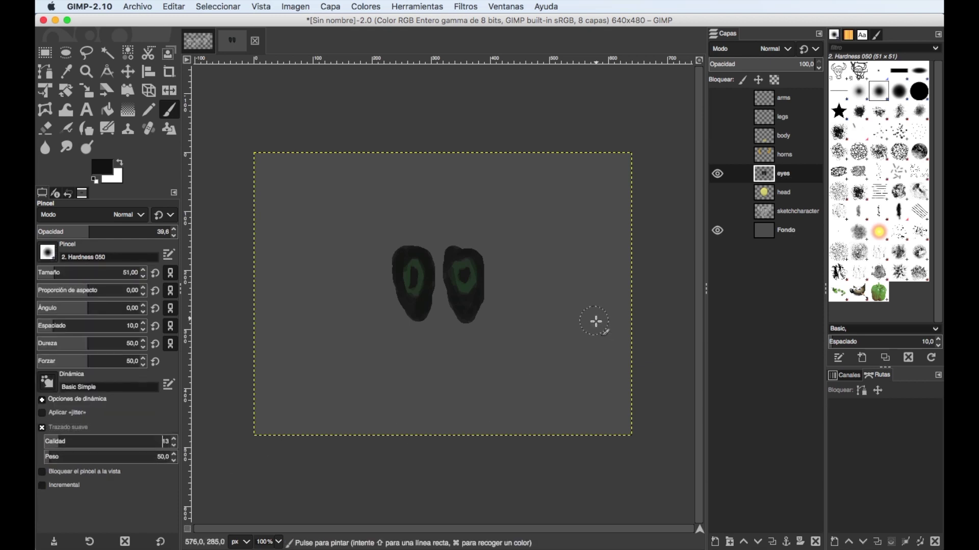
# Shrink the brush and softly shade along the bottoms of both eyes over the head.
pyautogui.click(717, 192)
pyautogui.moveTo(102, 272); pyautogui.dragTo(48, 272)
pyautogui.press(']')
pyautogui.moveTo(404, 316)
pyautogui.mouseDown()
pyautogui.moveTo(436, 302)
pyautogui.moveTo(452, 323)
pyautogui.moveTo(480, 316)
pyautogui.mouseUp()
pyautogui.press('super')
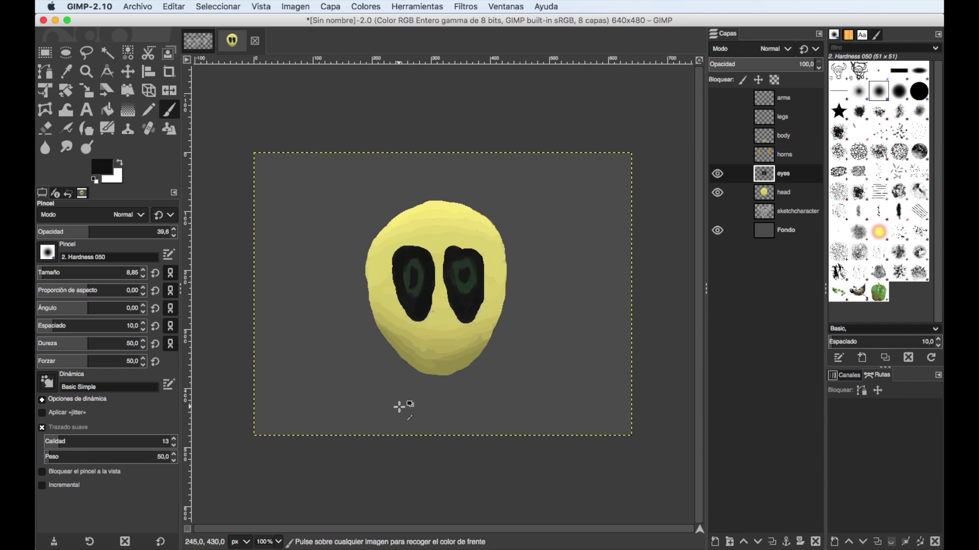
pyautogui.moveTo(432, 309)
pyautogui.mouseDown()
pyautogui.moveTo(414, 323)
pyautogui.moveTo(474, 324)
pyautogui.mouseUp()
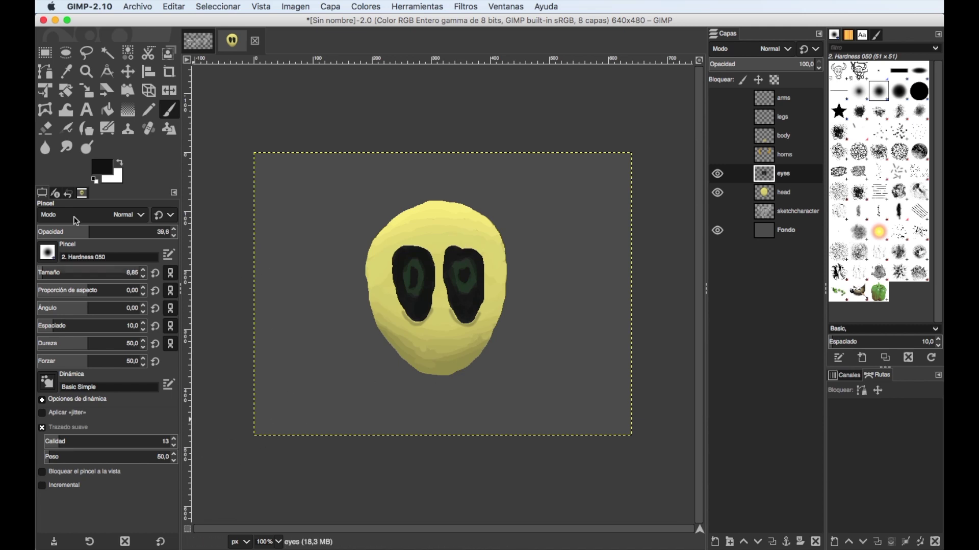
pyautogui.click(717, 174)
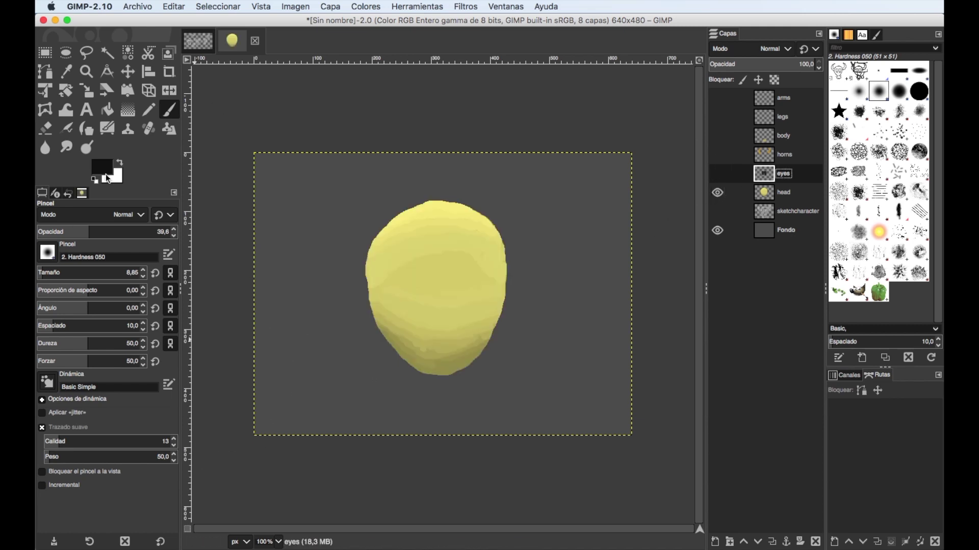
pyautogui.click(105, 174)
pyautogui.click(203, 92)
pyautogui.click(446, 374)
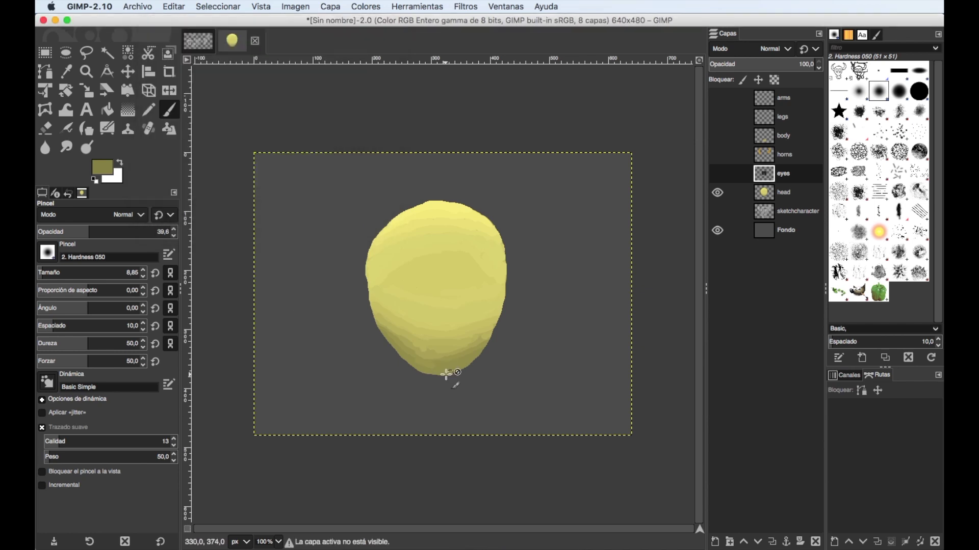
pyautogui.press('pagedown')
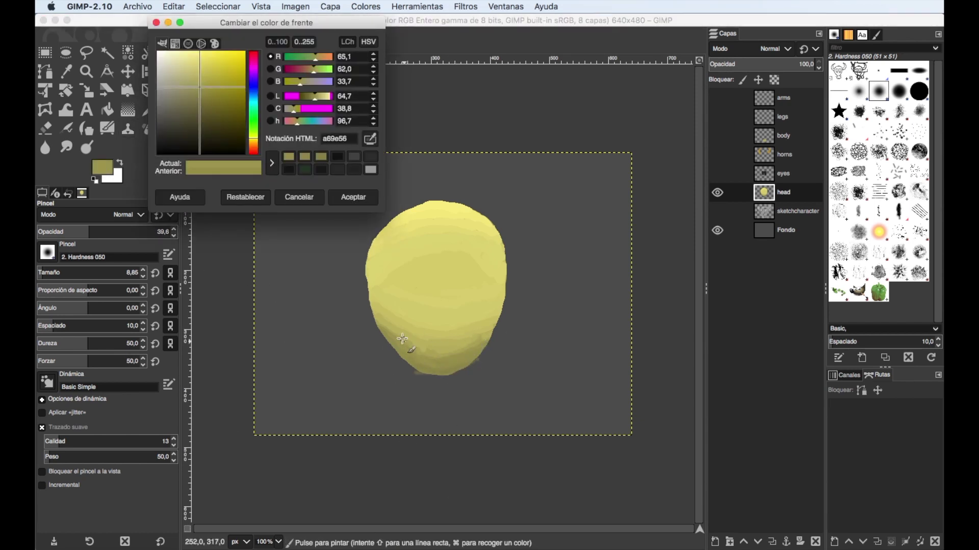
pyautogui.press('d')
pyautogui.press('pageup')
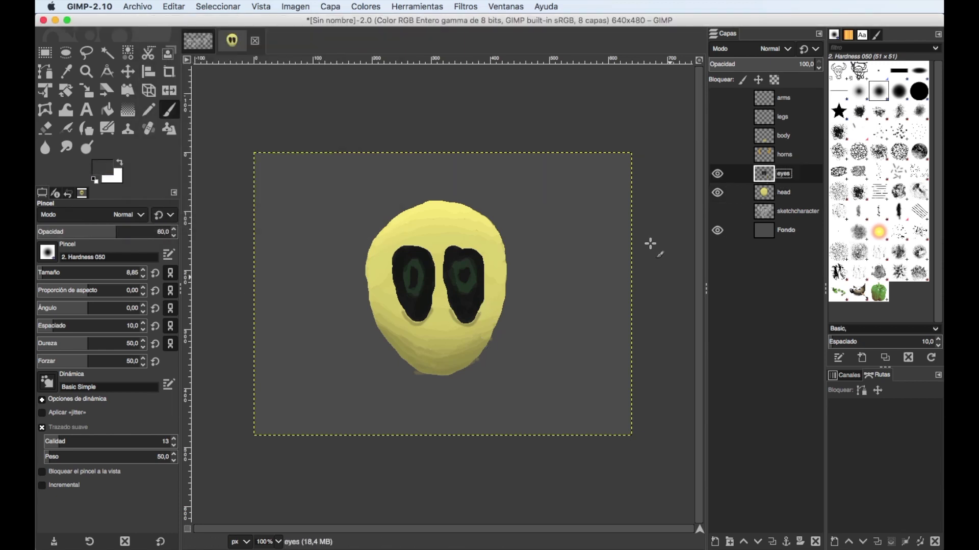
# Darken the left eye's bottom and repaint the right horn in orange-brown.
pyautogui.moveTo(429, 321); pyautogui.dragTo(403, 320)
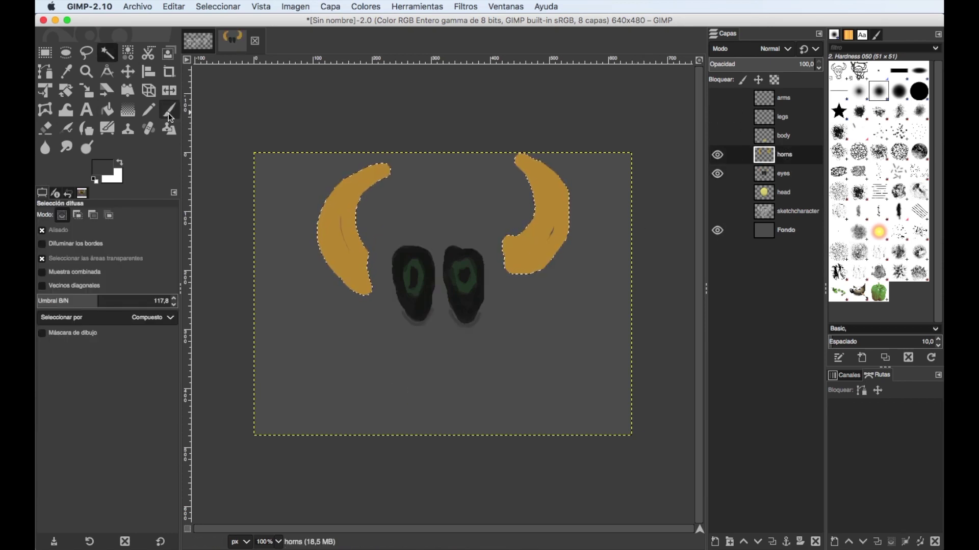
pyautogui.click(169, 109)
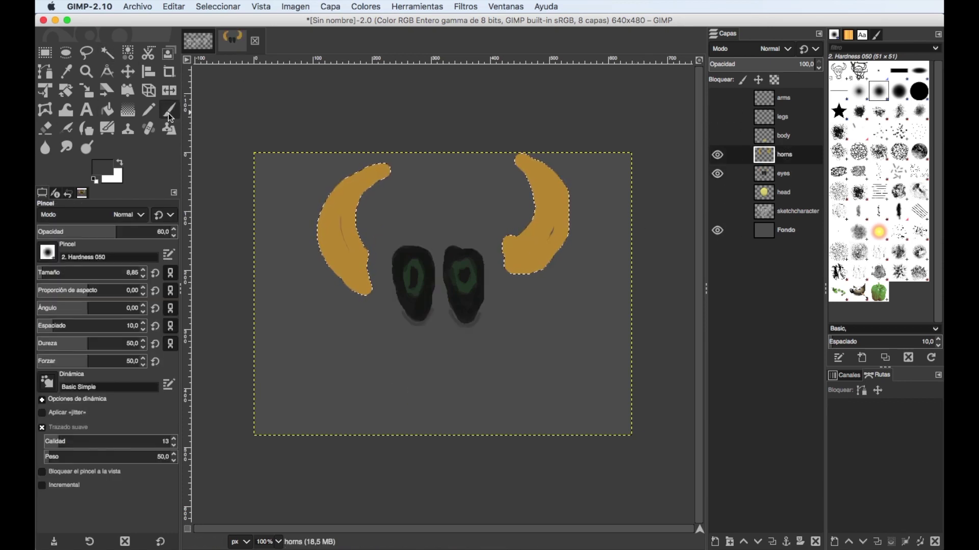
pyautogui.moveTo(539, 236); pyautogui.dragTo(551, 227)
pyautogui.click(109, 173)
pyautogui.click(352, 194)
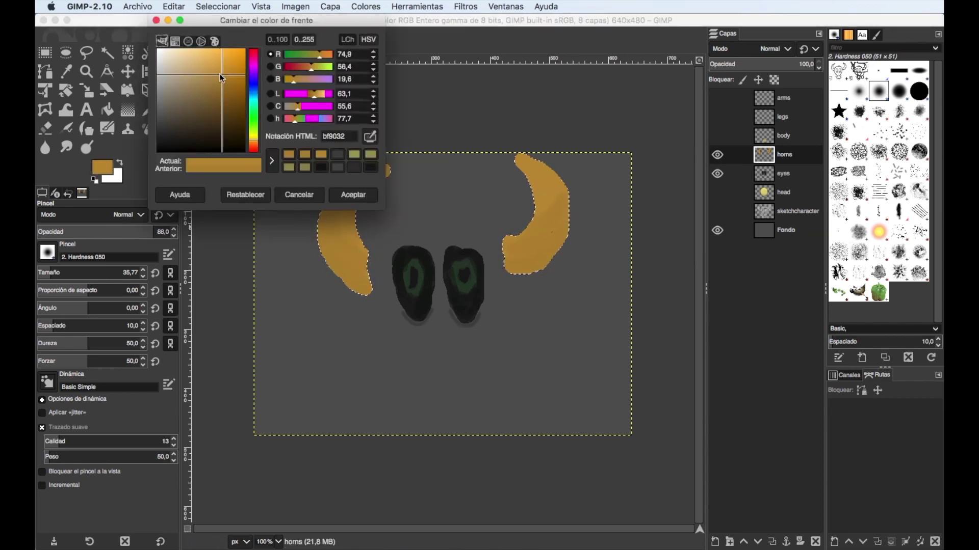
pyautogui.click(106, 167)
pyautogui.click(352, 193)
pyautogui.moveTo(510, 260); pyautogui.dragTo(524, 255)
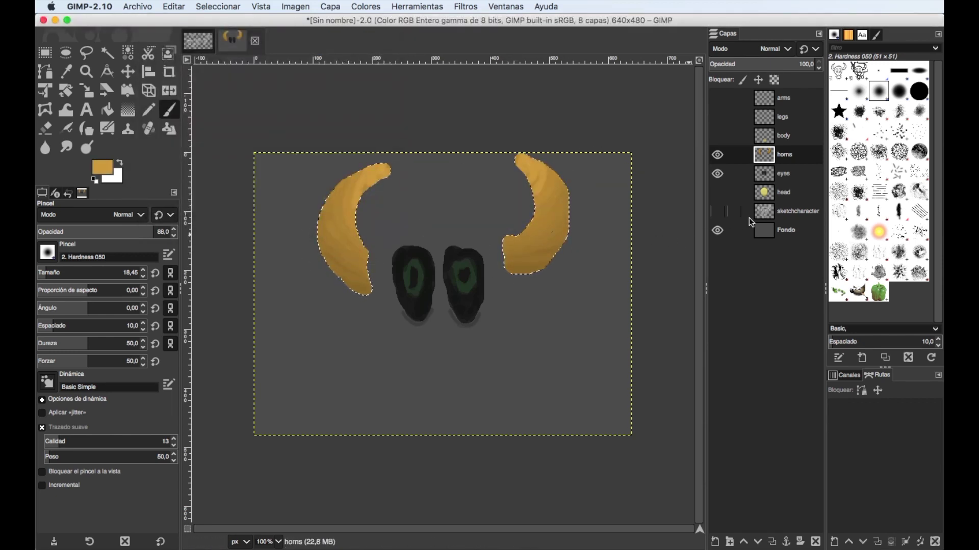
# With the head visible, smudge the texture down both horns to blend their shading.
pyautogui.click(718, 192)
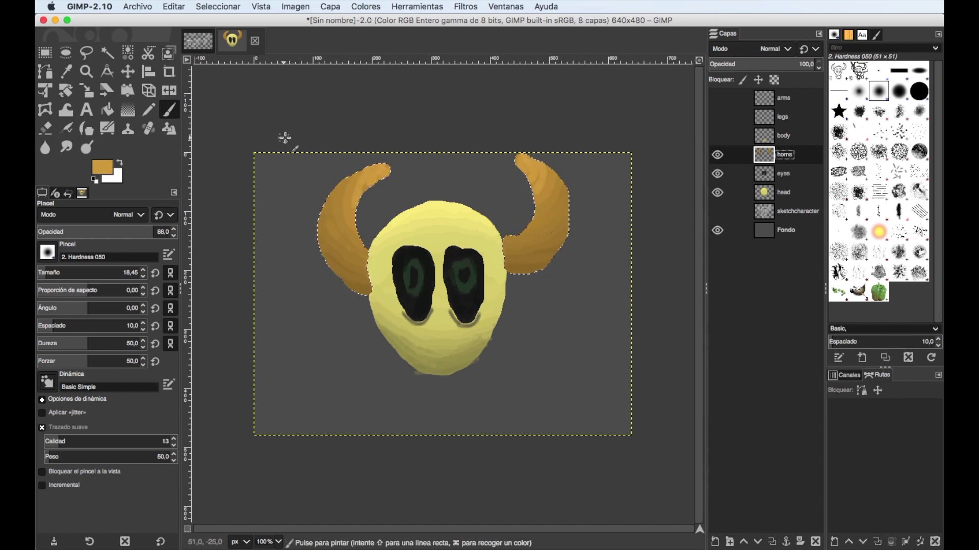
pyautogui.click(66, 147)
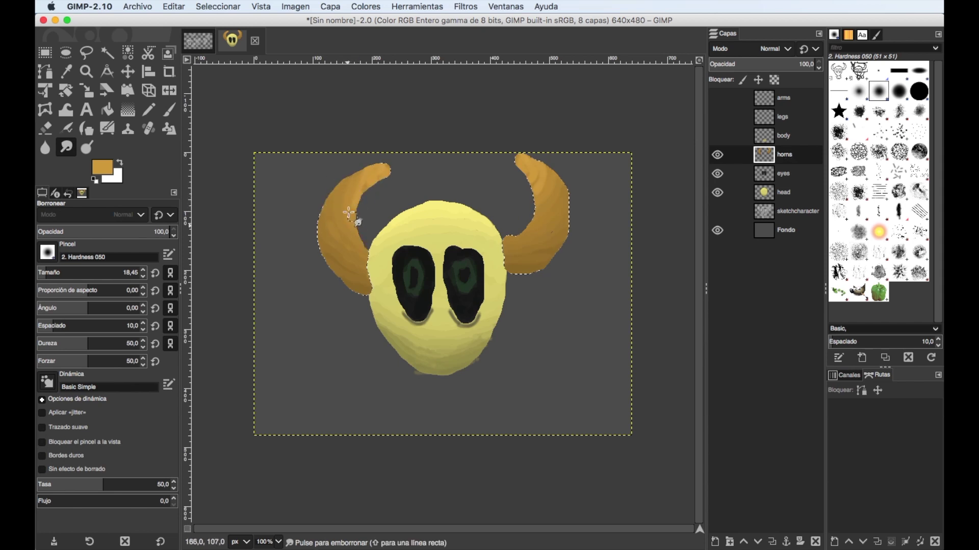
pyautogui.moveTo(334, 205)
pyautogui.mouseDown()
pyautogui.moveTo(339, 240)
pyautogui.moveTo(324, 234)
pyautogui.mouseUp()
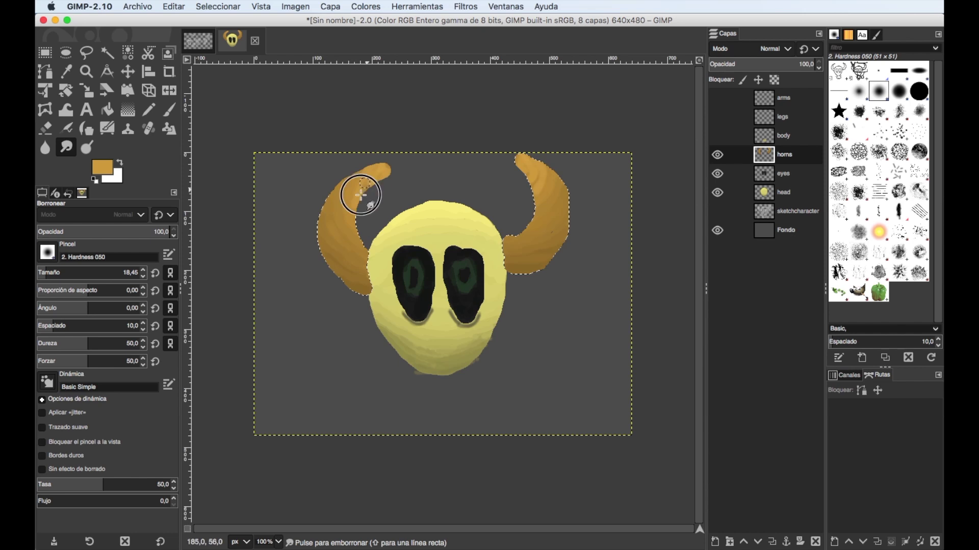
pyautogui.moveTo(360, 195)
pyautogui.mouseDown()
pyautogui.moveTo(347, 254)
pyautogui.moveTo(349, 223)
pyautogui.moveTo(341, 229)
pyautogui.mouseUp()
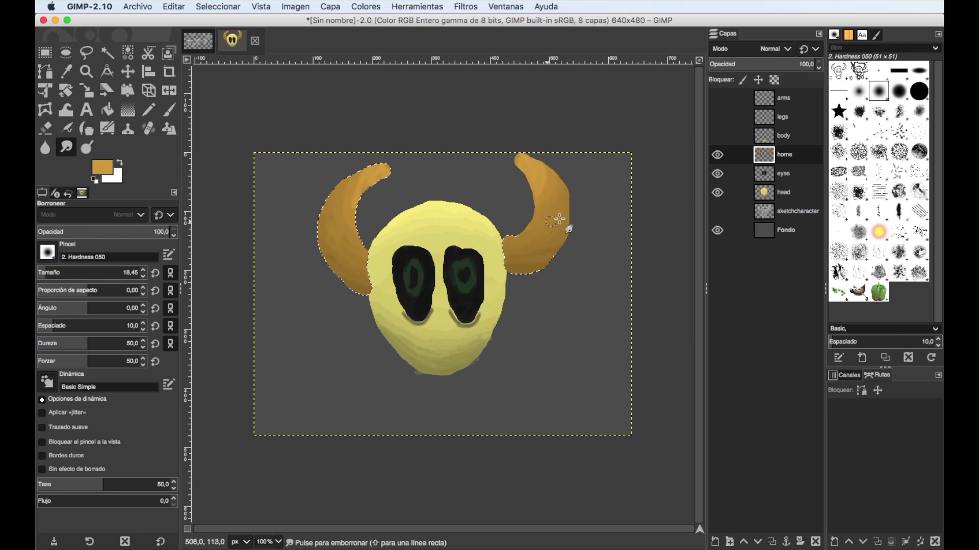
pyautogui.moveTo(545, 195)
pyautogui.mouseDown()
pyautogui.moveTo(558, 236)
pyautogui.moveTo(550, 249)
pyautogui.moveTo(548, 234)
pyautogui.mouseUp()
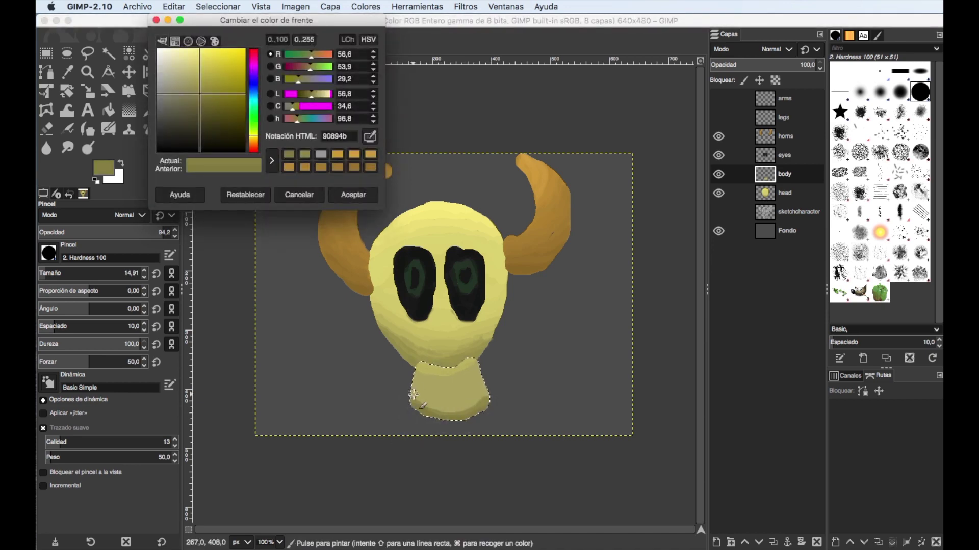
# Pick a lighter yellow, resize the brush and paint olive shading along the body's lower edge.
pyautogui.click(353, 194)
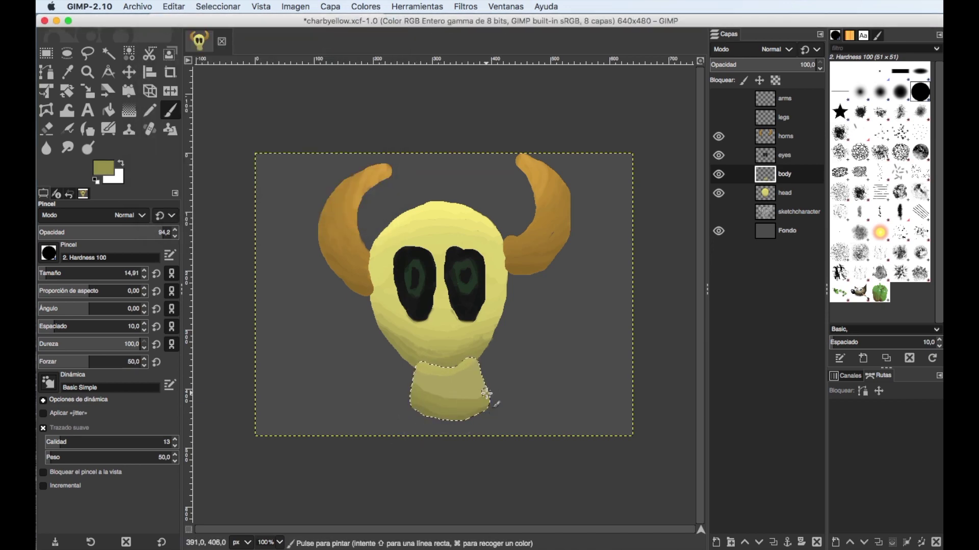
pyautogui.click(106, 172)
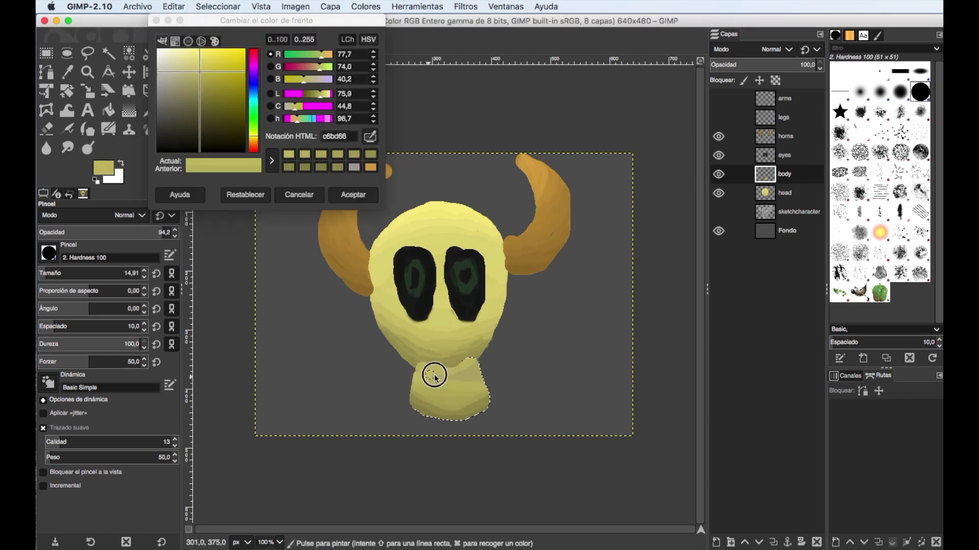
pyautogui.press('Return')
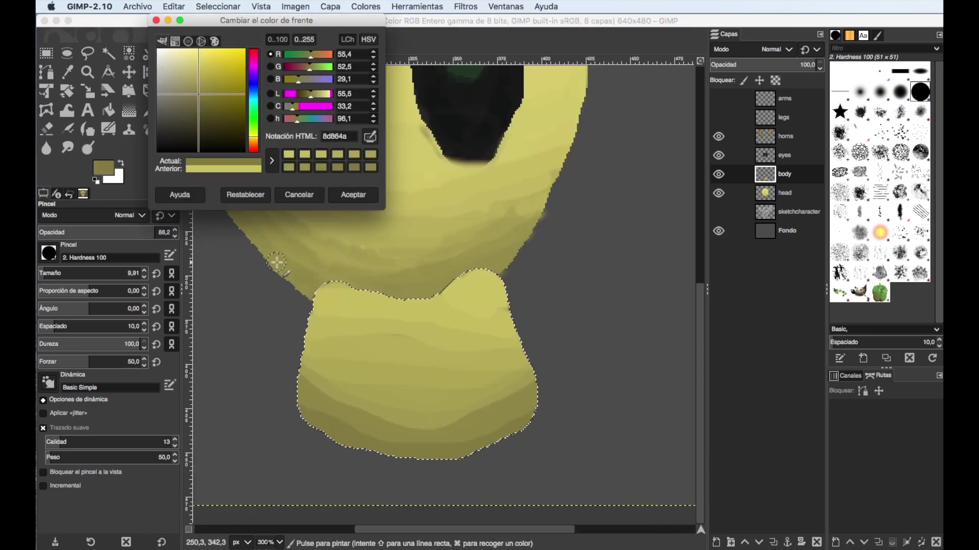
pyautogui.press('Return')
pyautogui.moveTo(328, 415); pyautogui.dragTo(389, 415)
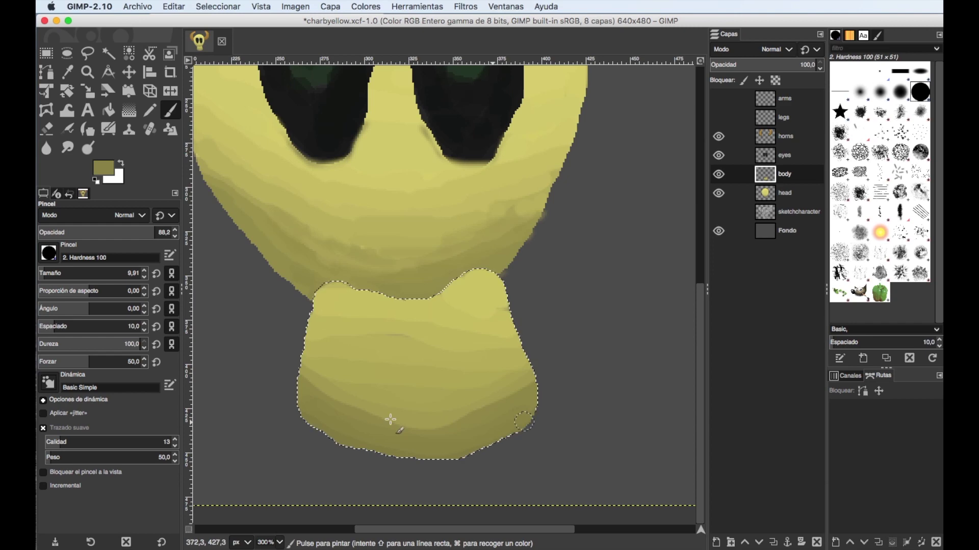
pyautogui.click(199, 90)
pyautogui.press('Return')
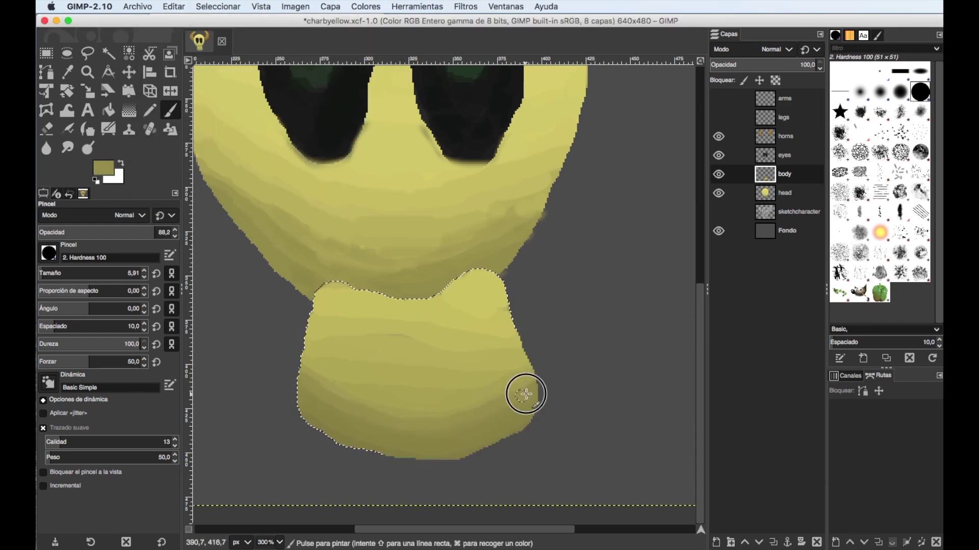
pyautogui.press('s')
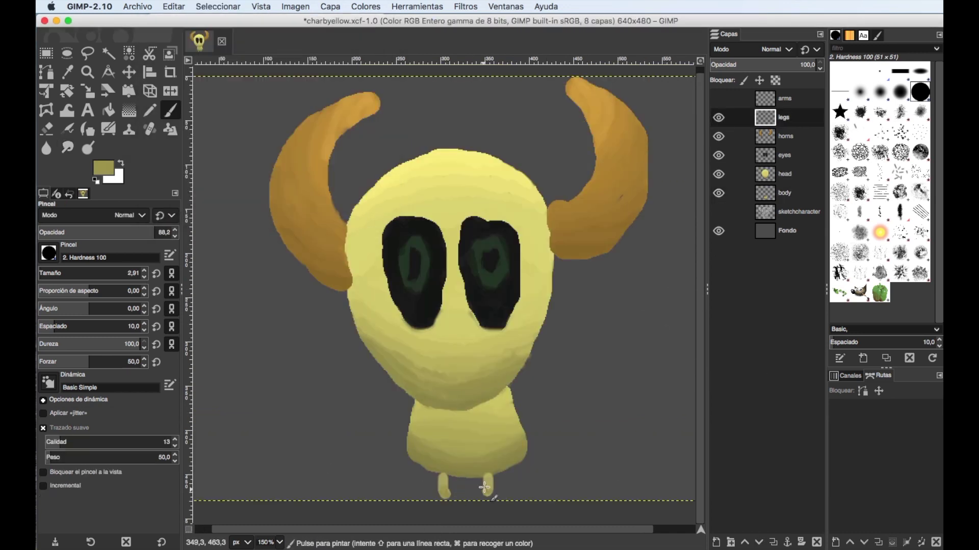
# Set a new leg colour and paint shading on the left leg.
pyautogui.click(103, 167)
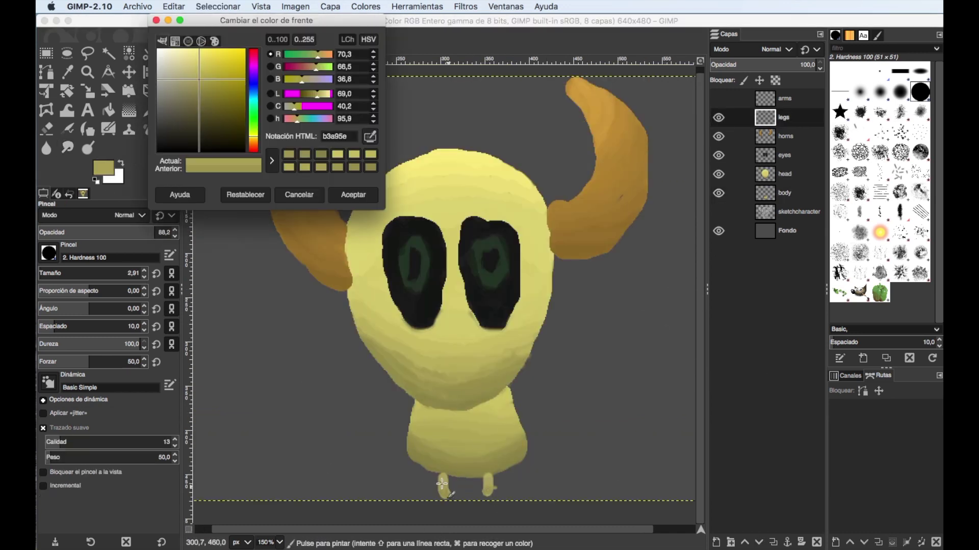
pyautogui.press('Return')
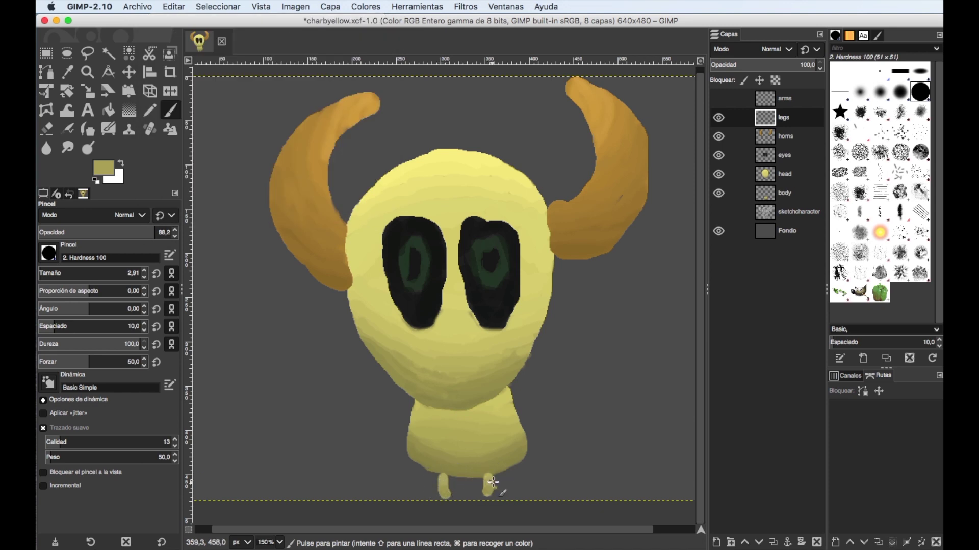
pyautogui.click(104, 167)
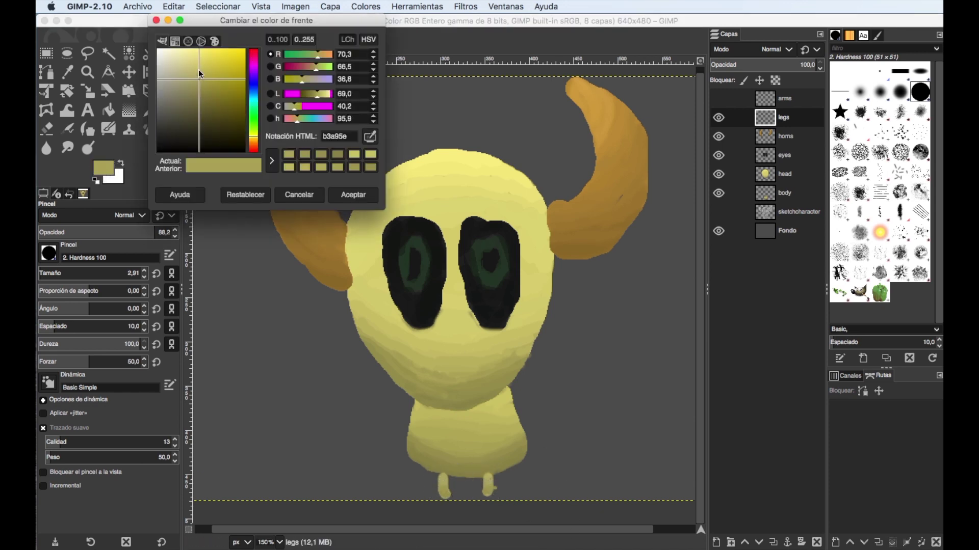
pyautogui.click(444, 478)
pyautogui.moveTo(446, 478); pyautogui.dragTo(441, 478)
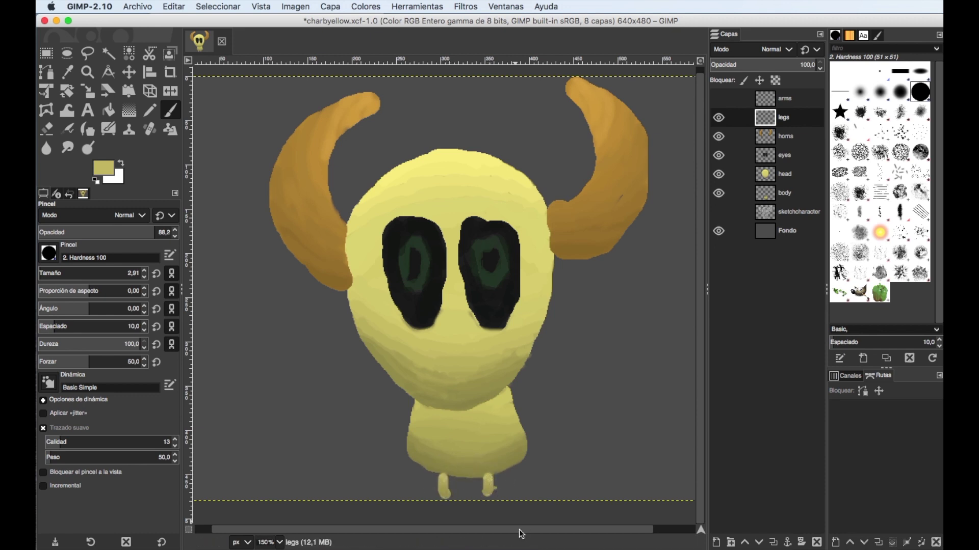
# Erase stray paint at the right leg's edge and smudge-blend both legs.
pyautogui.hotkey('shift', 'e')
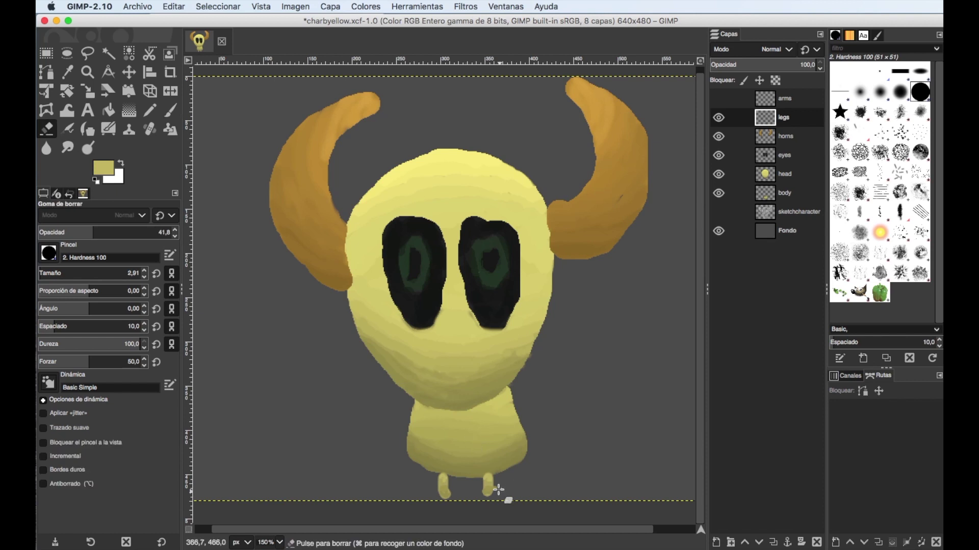
pyautogui.moveTo(493, 486); pyautogui.dragTo(490, 484)
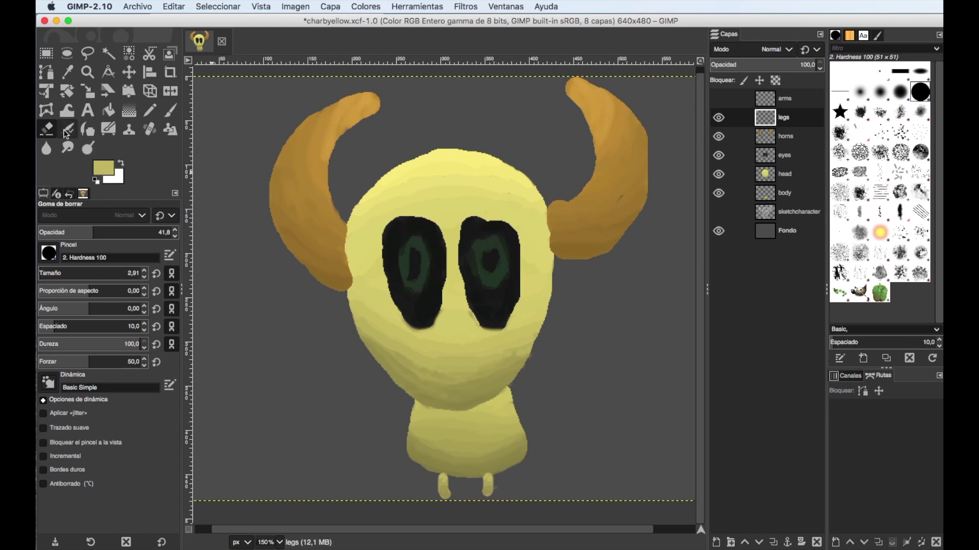
pyautogui.click(67, 148)
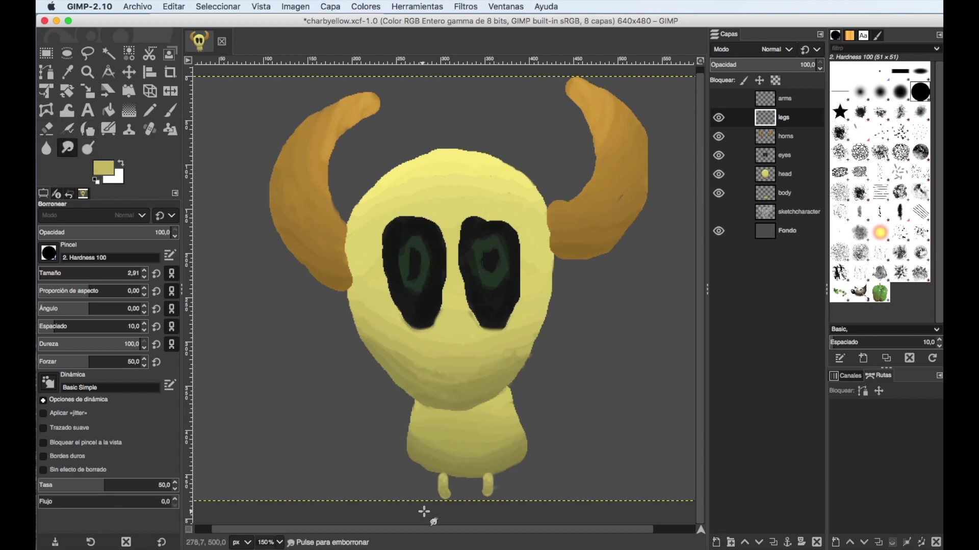
pyautogui.moveTo(442, 477); pyautogui.dragTo(443, 488)
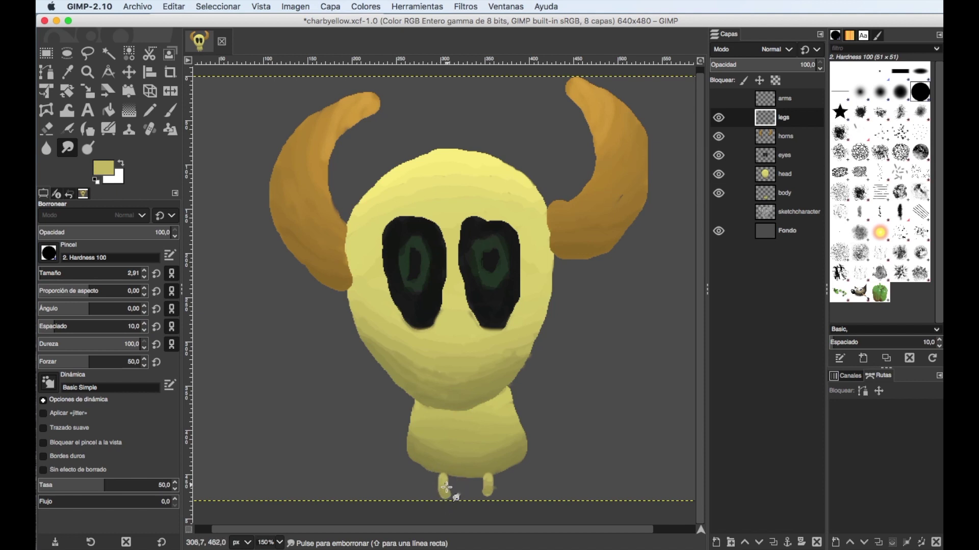
pyautogui.moveTo(490, 490); pyautogui.dragTo(490, 478)
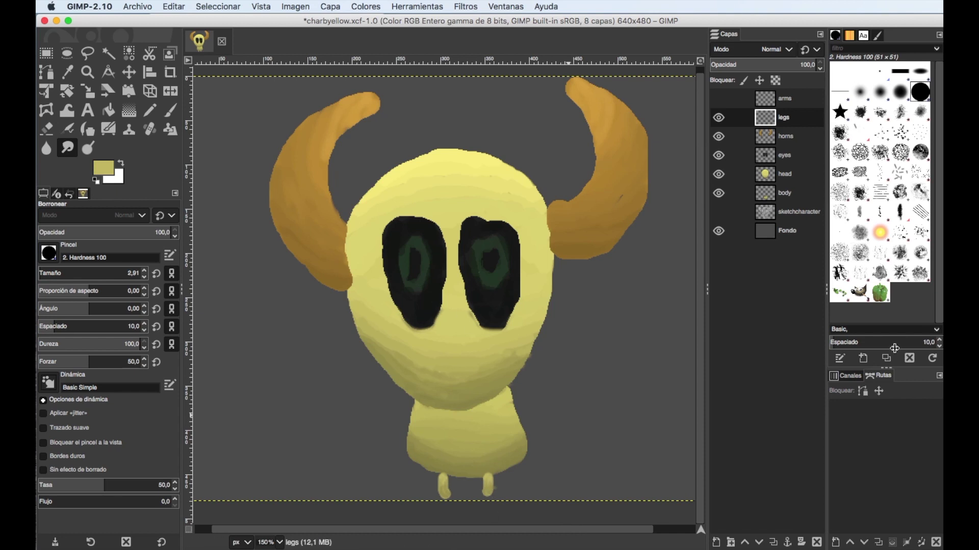
pyautogui.click(785, 98)
# Make the arms layer active and Fuzzy Select both painted arms.
pyautogui.click(719, 99)
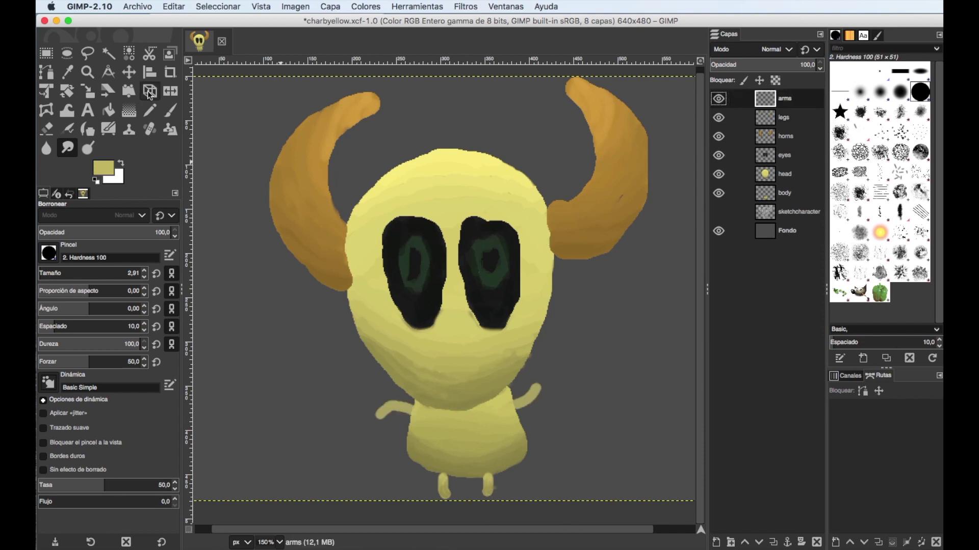
pyautogui.click(108, 54)
pyautogui.keyDown('shift'); pyautogui.click(531, 404); pyautogui.keyUp('shift')
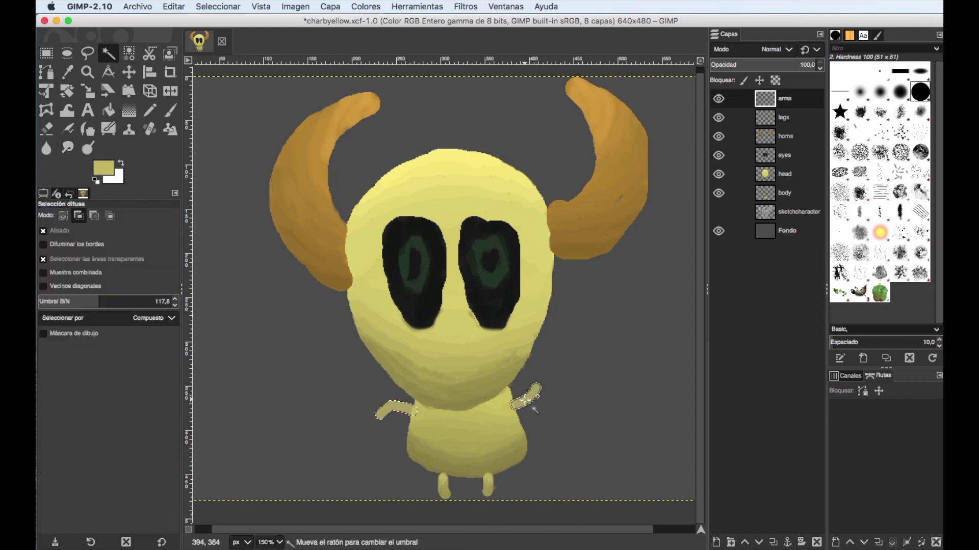
pyautogui.click(171, 110)
# Shade the selected arms with darker yellow, slightly enlarging the brush and lightening the colour.
pyautogui.click(107, 169)
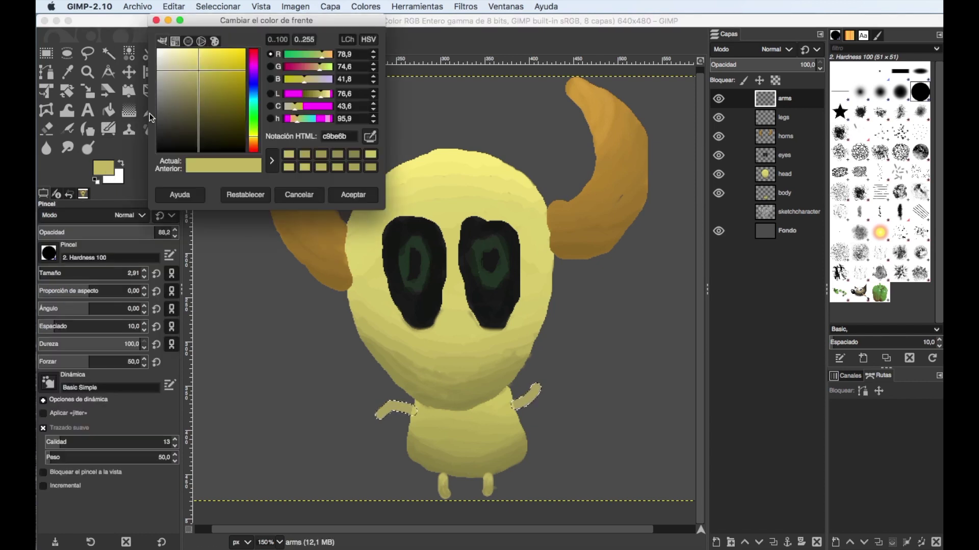
pyautogui.click(198, 82)
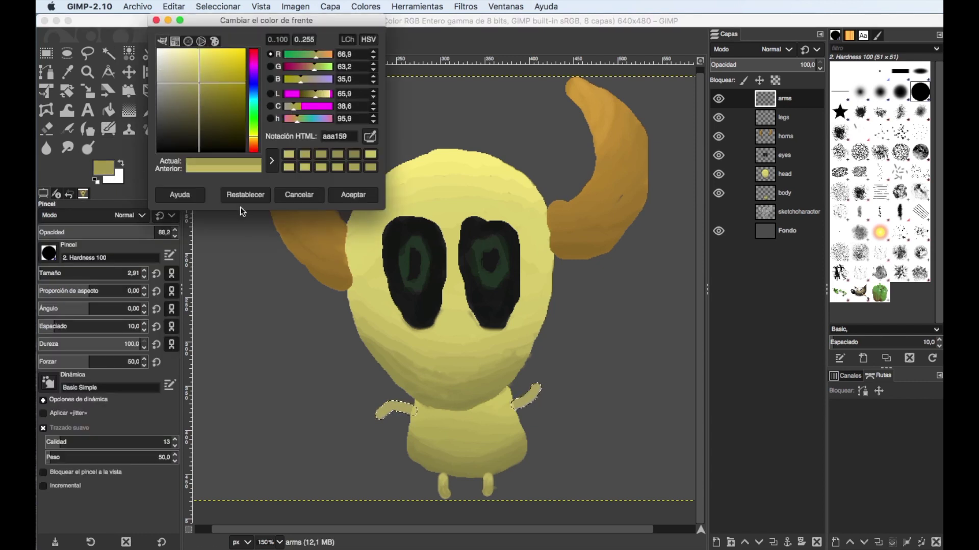
pyautogui.click(417, 404)
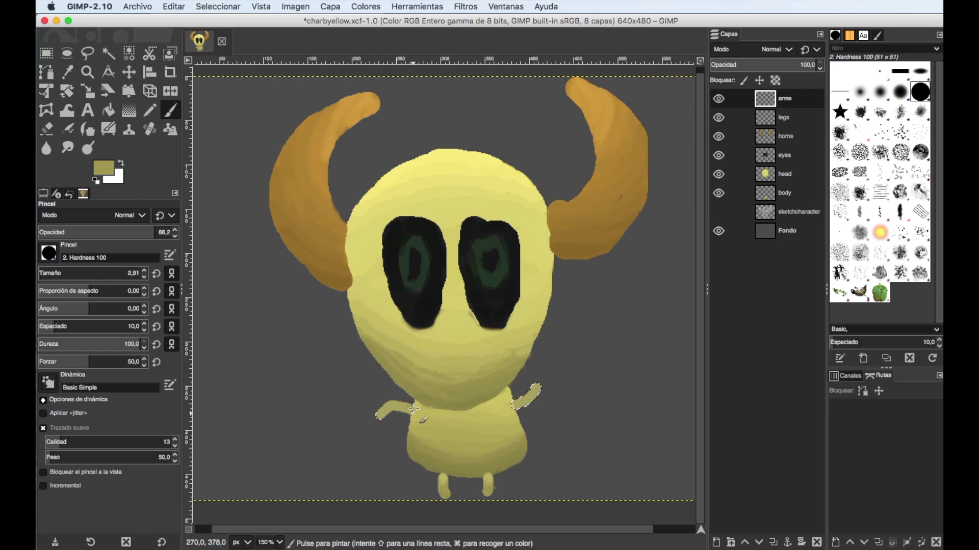
pyautogui.click(144, 271)
pyautogui.click(104, 167)
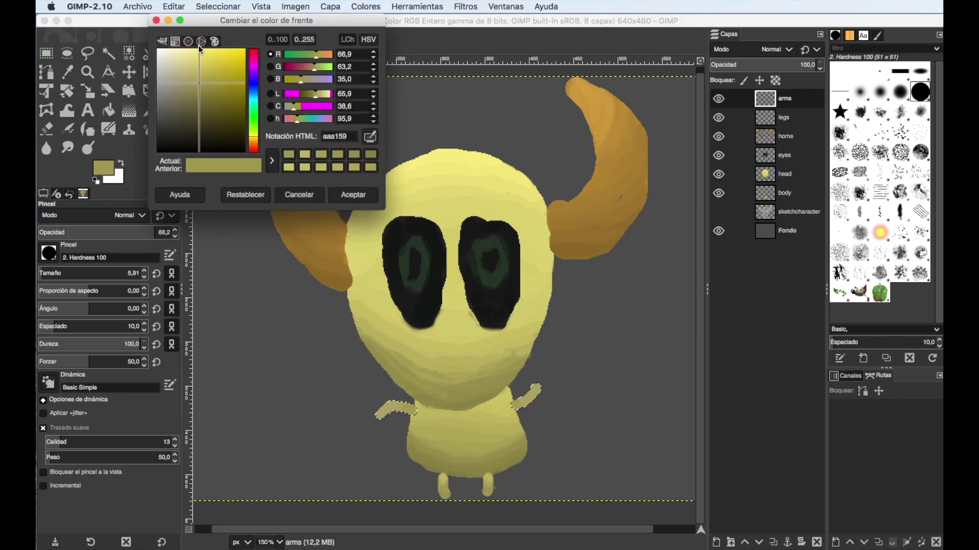
pyautogui.moveTo(199, 81); pyautogui.dragTo(199, 76)
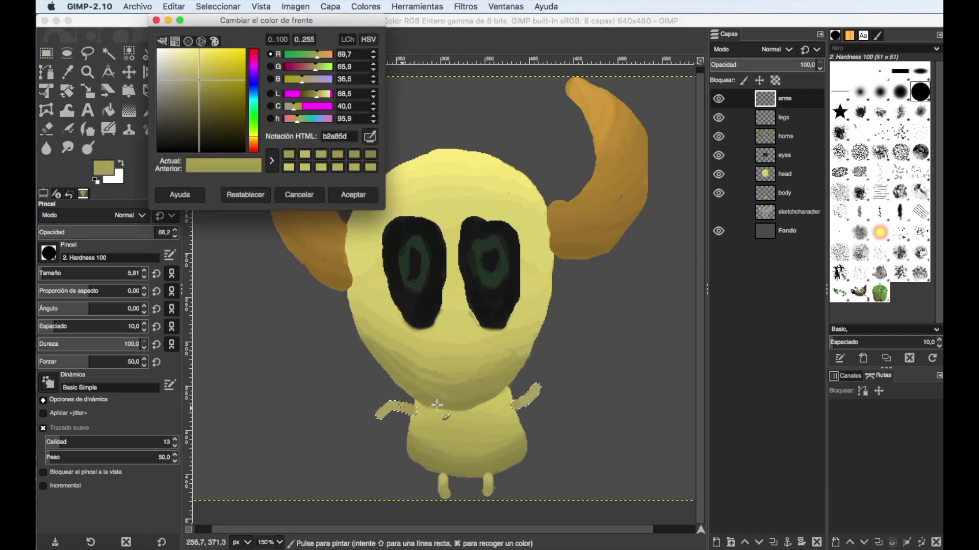
pyautogui.click(400, 408)
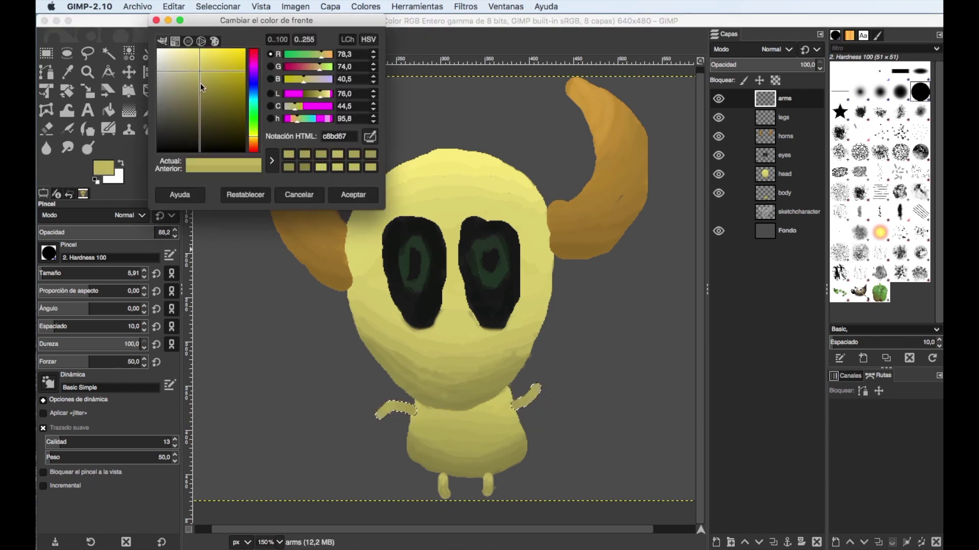
pyautogui.press('s')
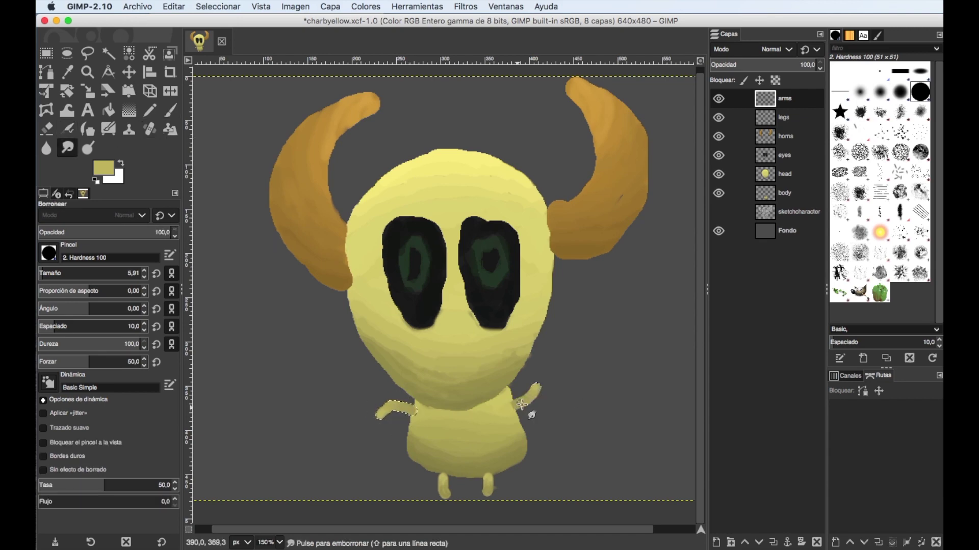
pyautogui.click(218, 6)
# Choose Seleccionar > Nada to deselect the shaded arms.
pyautogui.click(214, 30)
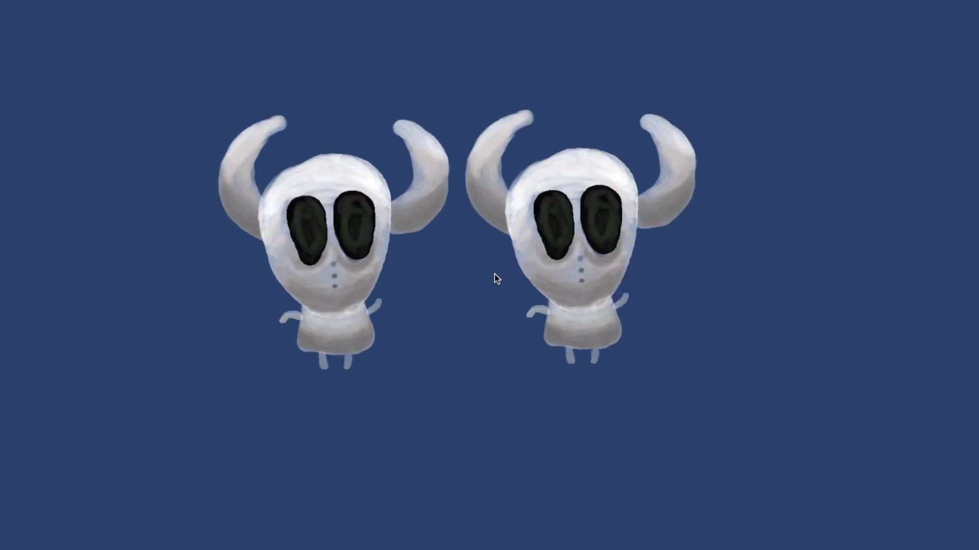